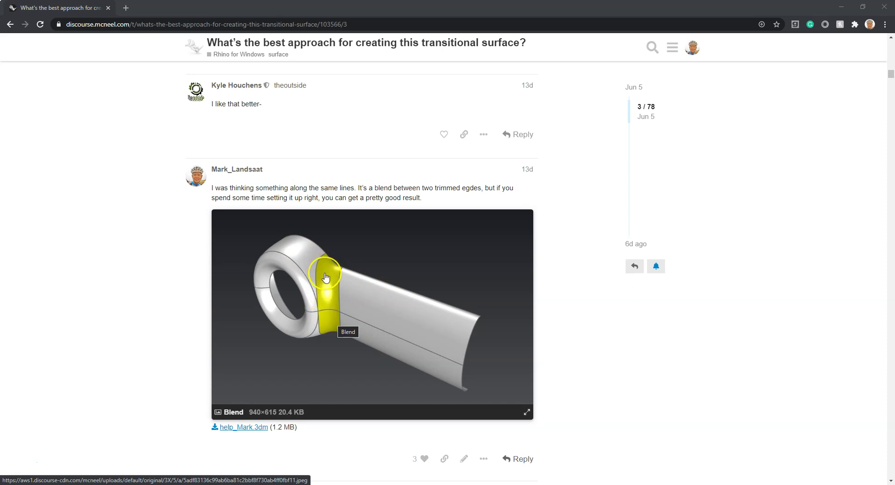
# Read the forum replies on the transitional surface, from the yellow blend image down to the help_SG.3dm post.
pyautogui.scroll(-8, 326, 277)
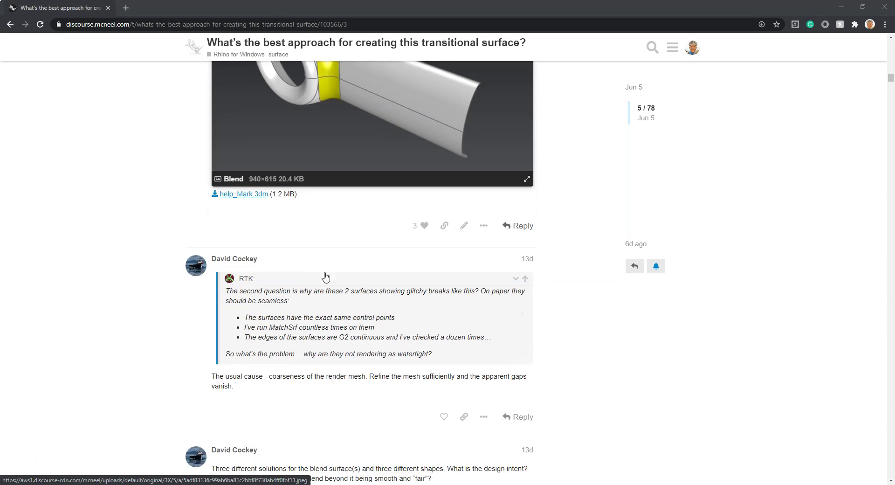
pyautogui.scroll(-8, 326, 277)
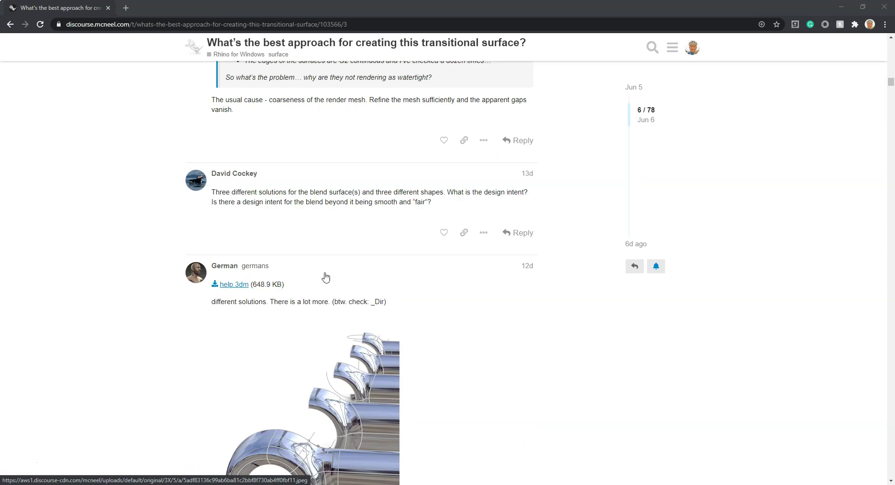
pyautogui.scroll(-2, 326, 278)
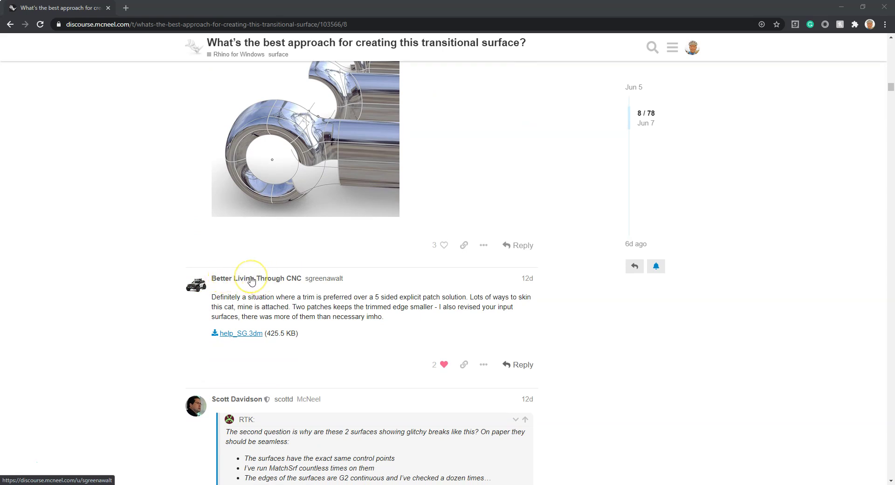
pyautogui.scroll(-1, 251, 280)
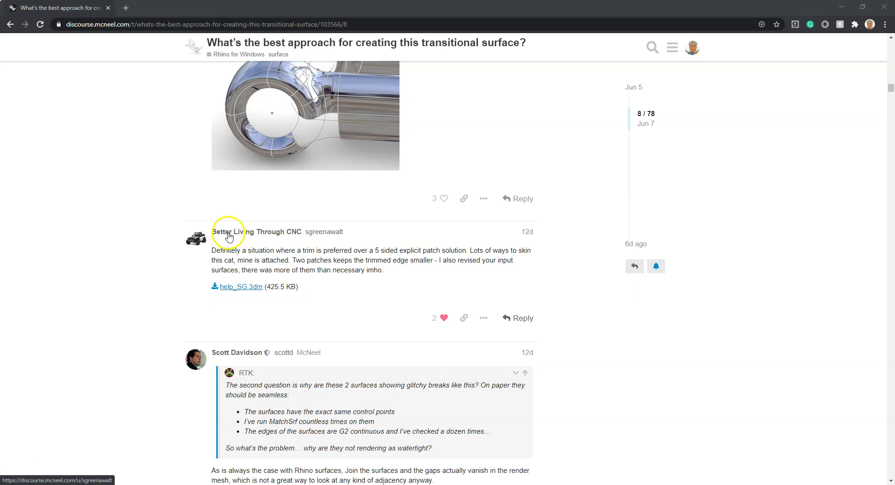
pyautogui.scroll(-2, 267, 231)
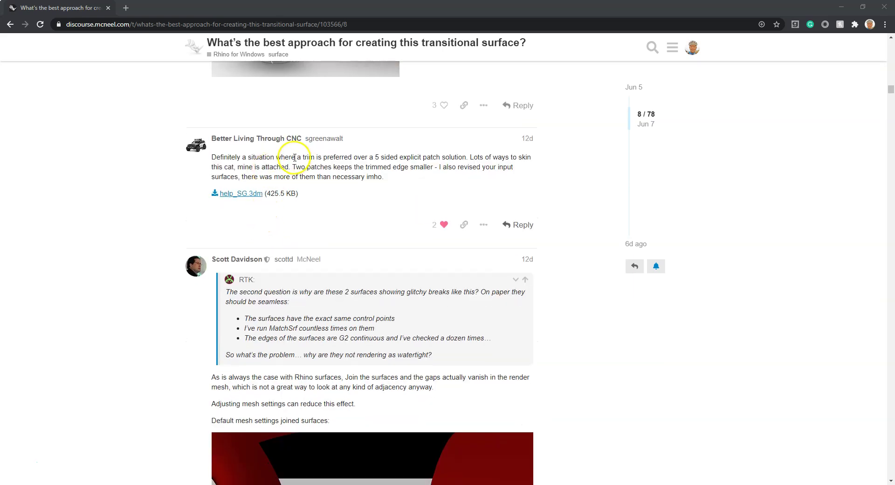
pyautogui.scroll(-2, 250, 152)
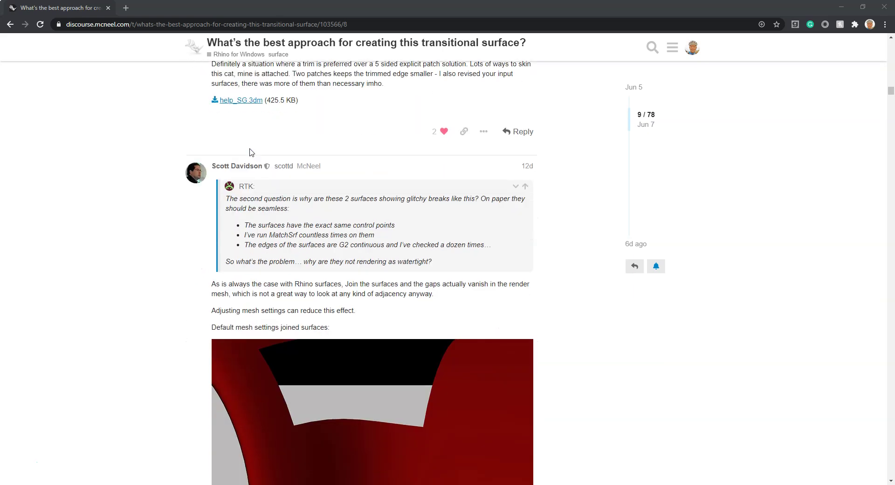
pyautogui.scroll(3, 252, 150)
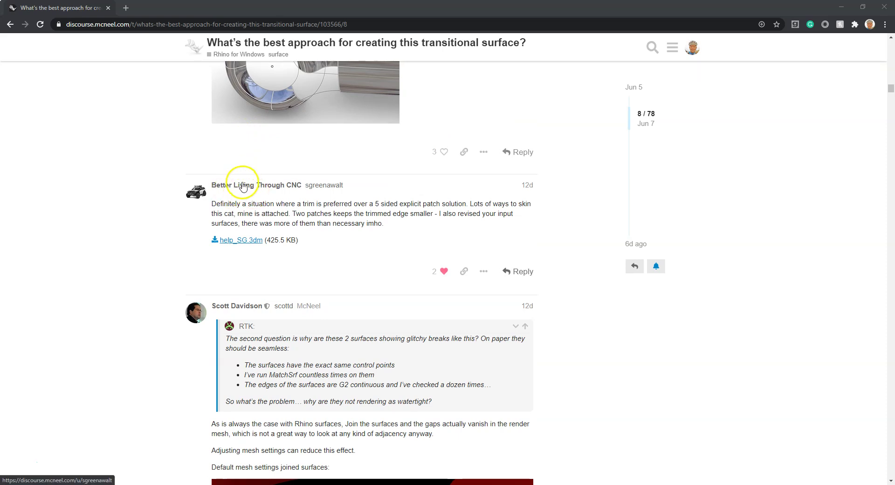
pyautogui.scroll(-1, 242, 187)
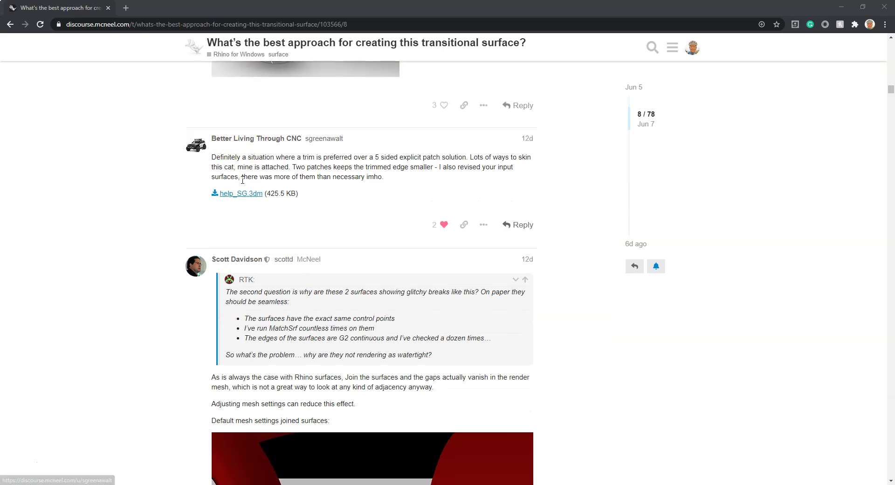
pyautogui.scroll(-2, 240, 184)
# Examine the illustrated reply on reworking the blend, through the images on copying the straight body and scaling it as a cutting surface.
pyautogui.scroll(-14, 243, 186)
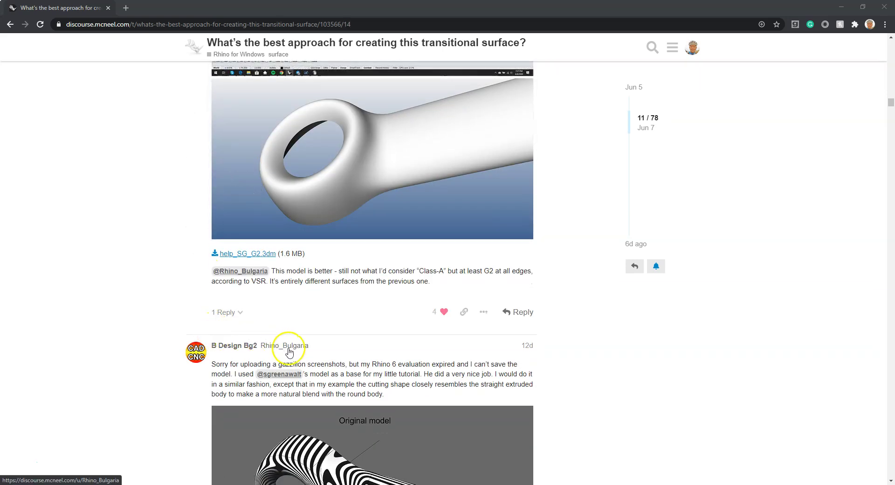
pyautogui.scroll(-4, 322, 321)
pyautogui.scroll(-3, 340, 311)
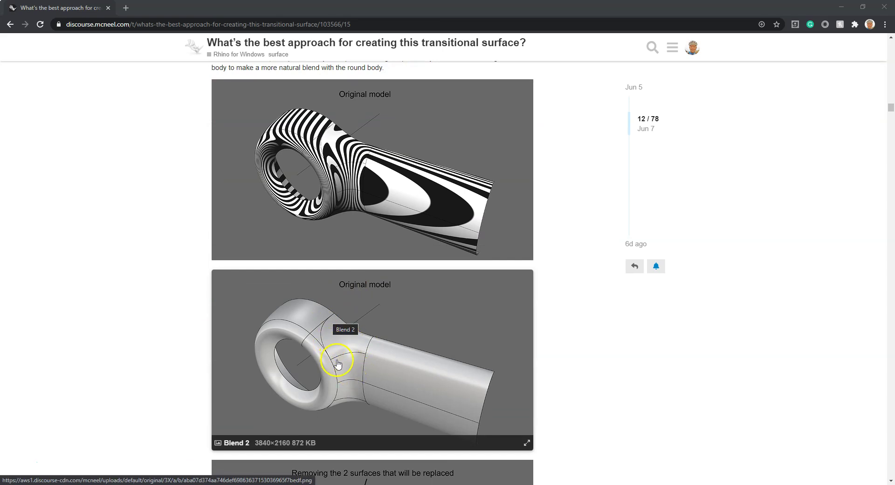
pyautogui.scroll(-2, 305, 310)
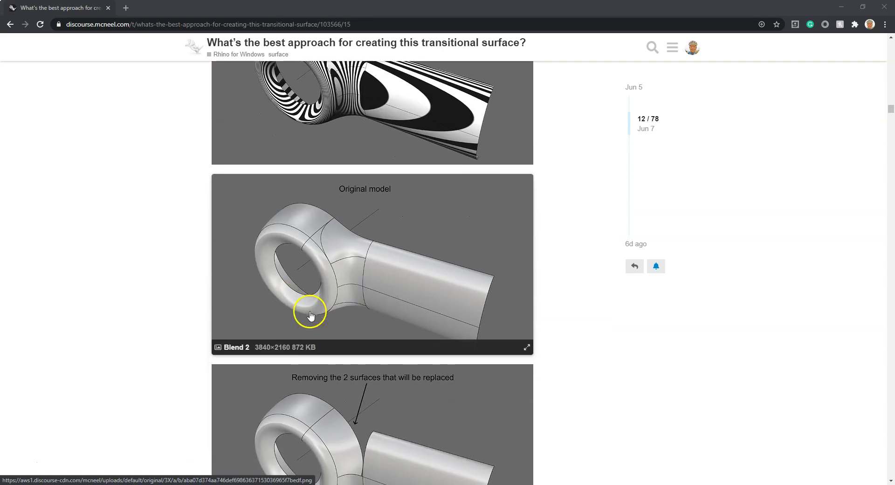
pyautogui.scroll(-4, 295, 300)
pyautogui.scroll(-3, 279, 330)
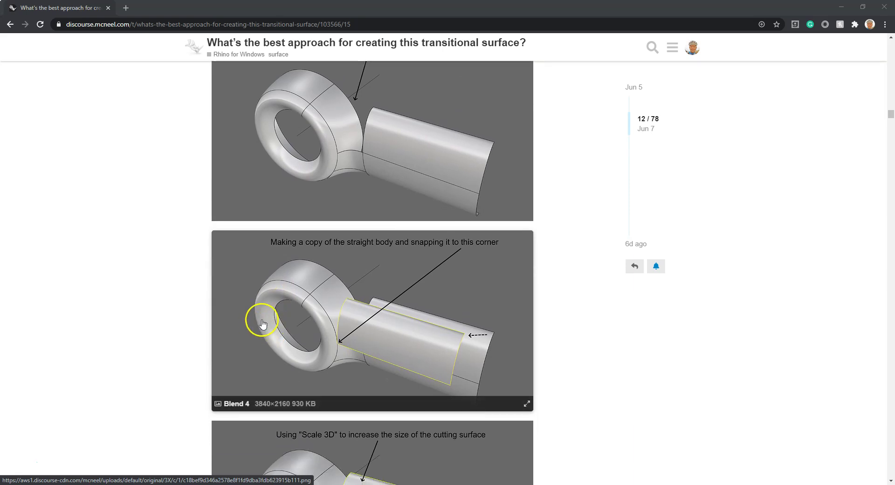
# Switch to Rhino and inspect the ring and arm surfaces of help_Mark.3dm where they meet.
pyautogui.click(842, 8)
pyautogui.scroll(5, 396, 201)
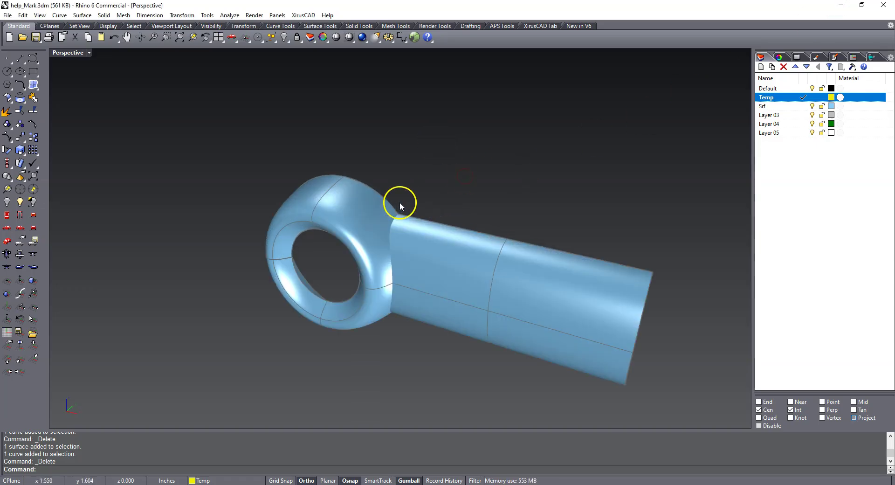
pyautogui.scroll(2, 399, 202)
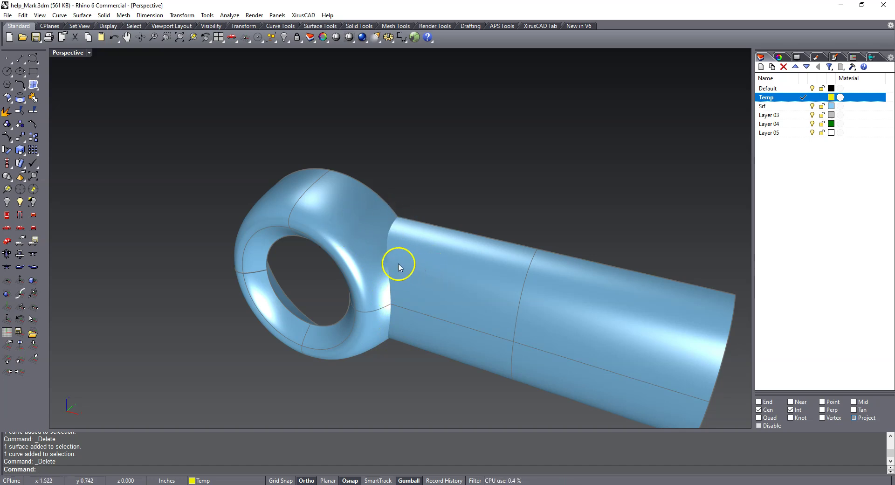
pyautogui.moveTo(377, 262)
pyautogui.mouseDown(button='right')
pyautogui.moveTo(340, 253)
pyautogui.moveTo(382, 250)
pyautogui.moveTo(371, 251)
pyautogui.mouseUp(button='right')
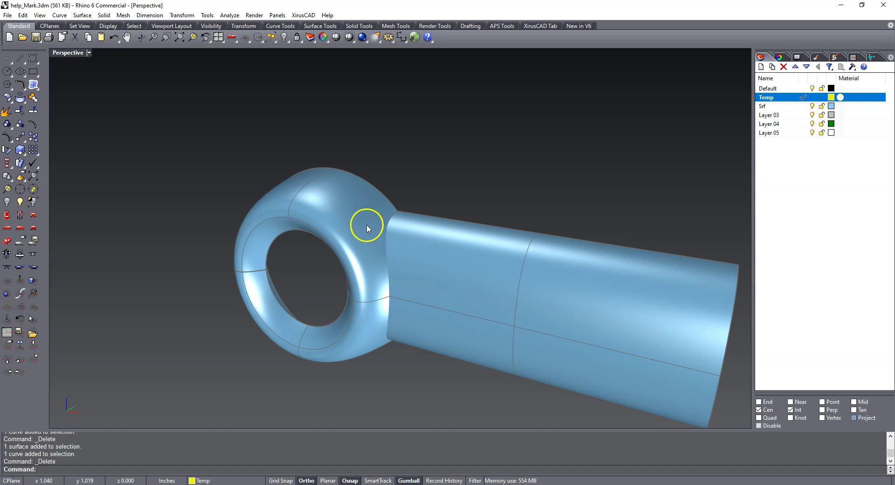
pyautogui.click(351, 210)
pyautogui.click(400, 197)
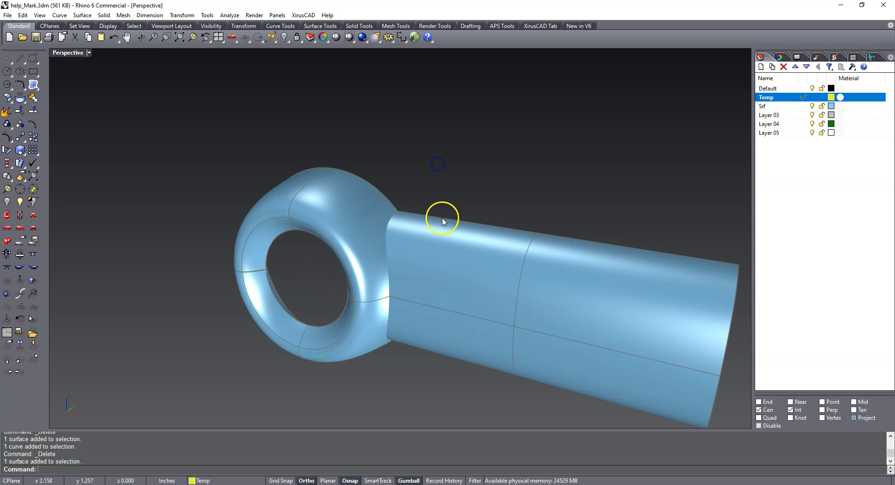
pyautogui.click(442, 217)
pyautogui.click(449, 177)
# Duplicate the arm surface in place and assign the copy to the Temp layer.
pyautogui.moveTo(457, 188); pyautogui.dragTo(339, 278, button='right')
pyautogui.click(395, 265)
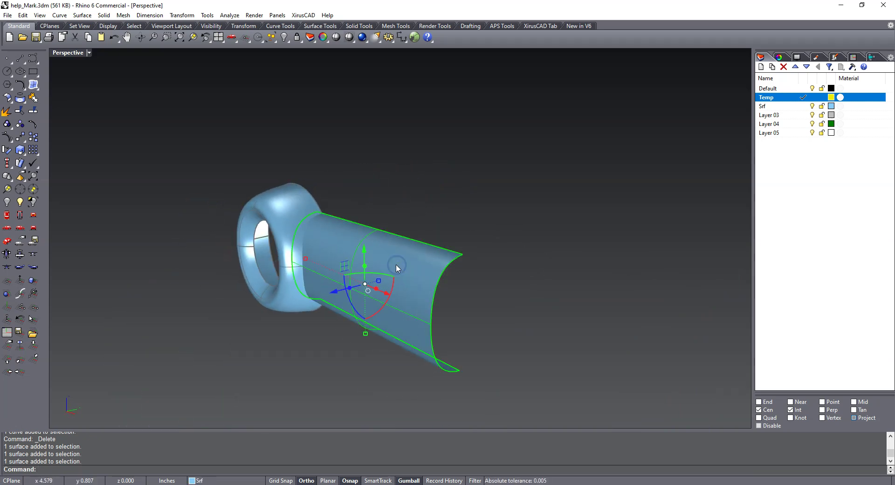
pyautogui.hotkey('ctrl', 'c')
pyautogui.hotkey('ctrl', 'v')
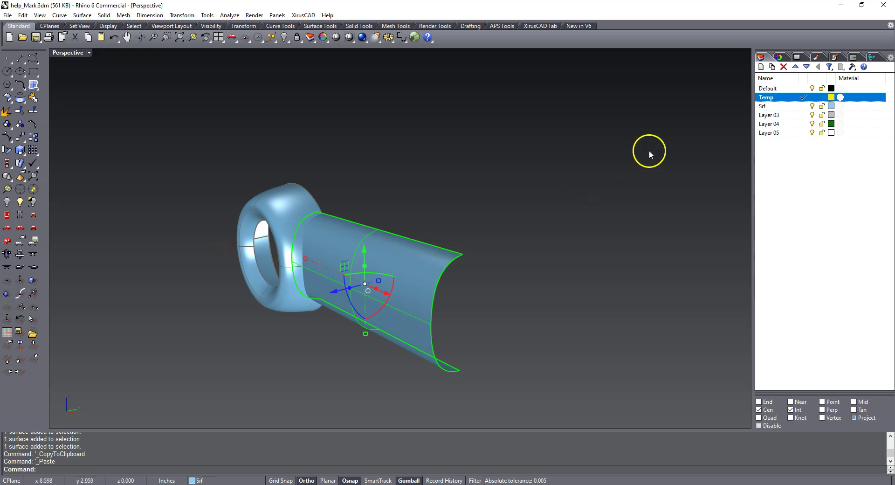
pyautogui.rightClick(760, 97)
pyautogui.click(784, 258)
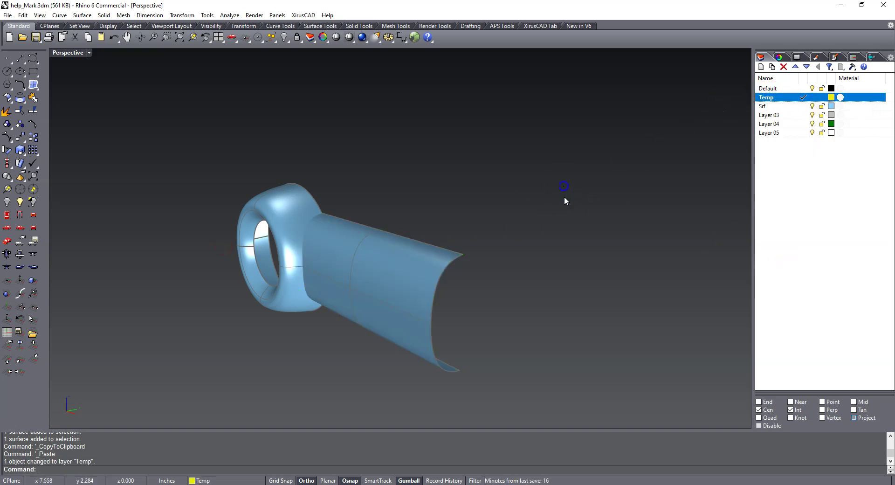
# Hide the original blue arm surface, leaving its copy on the Temp layer displayed.
pyautogui.moveTo(565, 198); pyautogui.dragTo(413, 239, button='right')
pyautogui.click(292, 288)
pyautogui.click(316, 311)
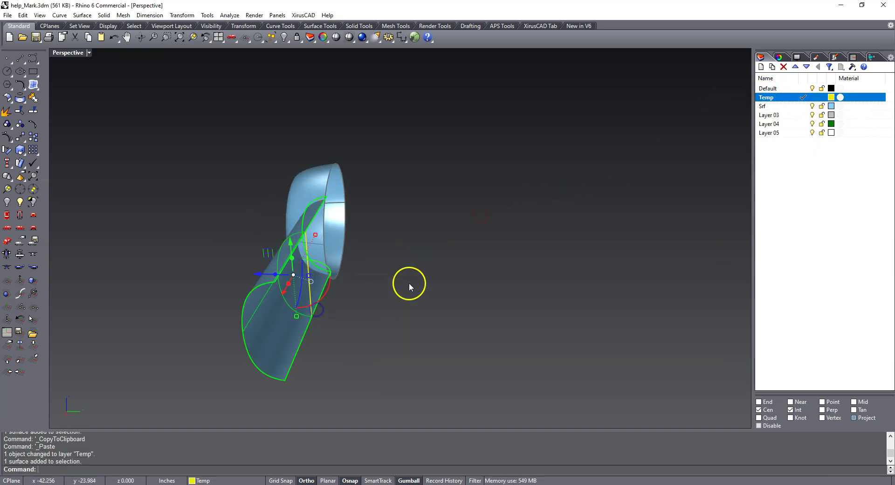
pyautogui.write('h')
pyautogui.press('Return')
pyautogui.moveTo(410, 289); pyautogui.dragTo(321, 289, button='right')
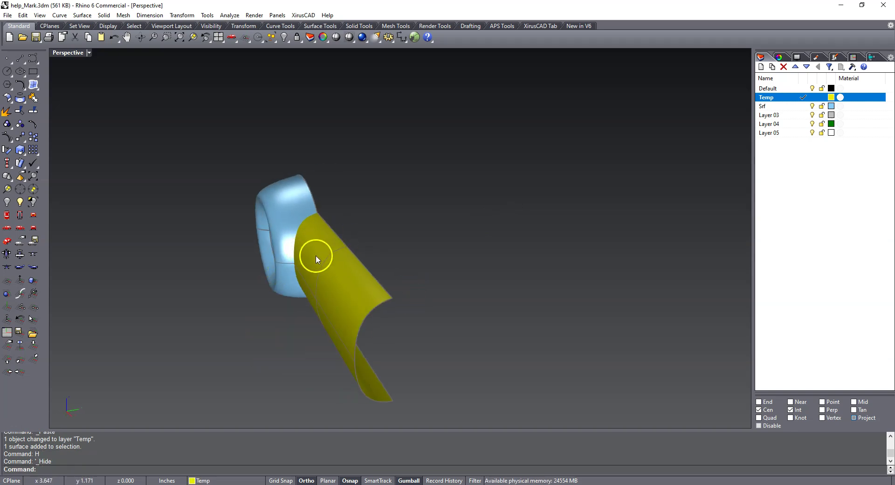
# Enable Mid snapping without projection and scale up the yellow arm copy from the yellow line's midpoint, so its end reaches inside the ring.
pyautogui.moveTo(313, 255); pyautogui.dragTo(232, 281, button='right')
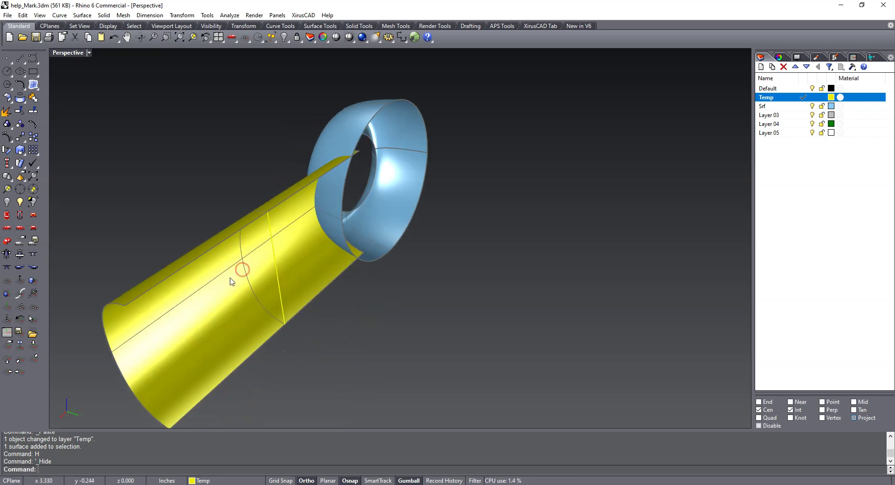
pyautogui.click(243, 323)
pyautogui.rightClick(308, 437)
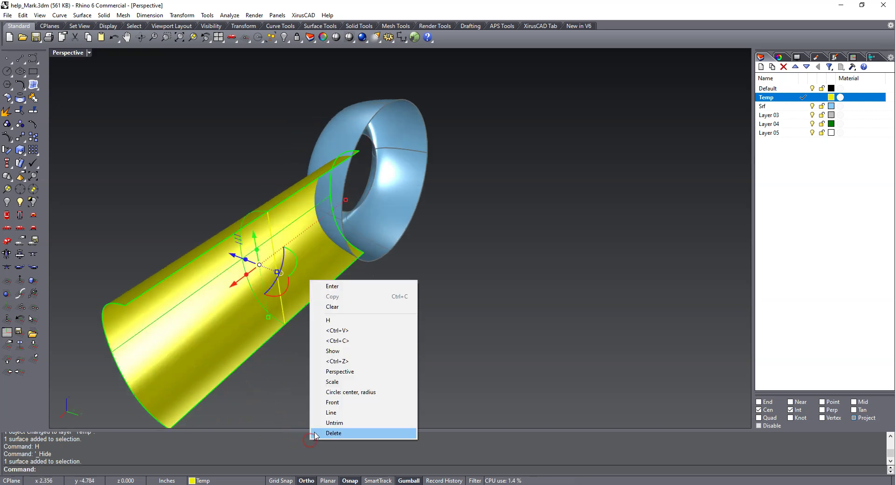
pyautogui.click(327, 385)
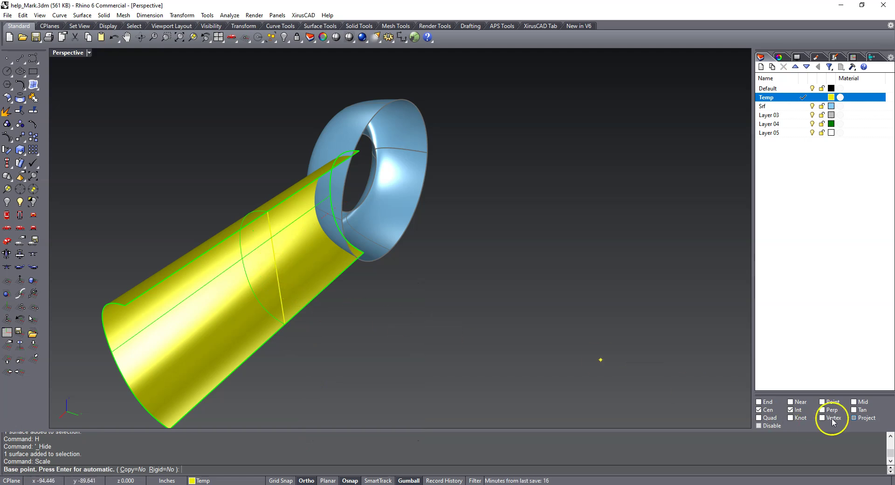
pyautogui.click(854, 402)
pyautogui.moveTo(537, 312); pyautogui.dragTo(285, 254, button='right')
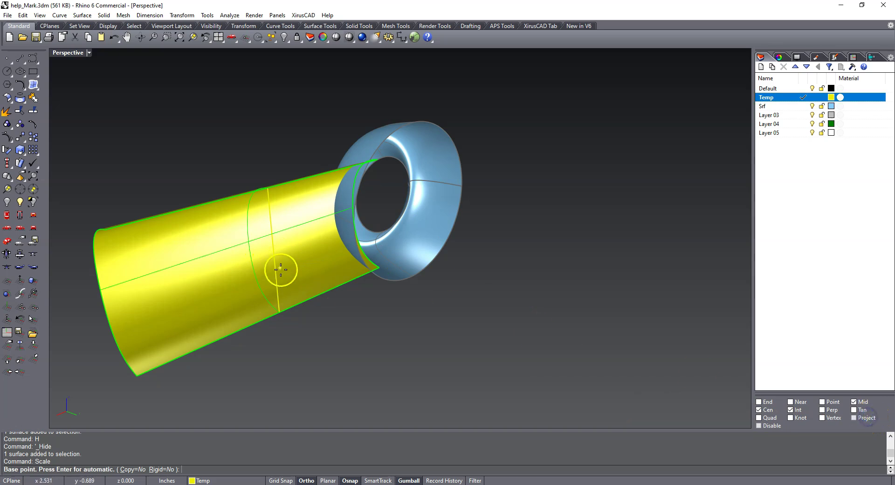
pyautogui.click(272, 248)
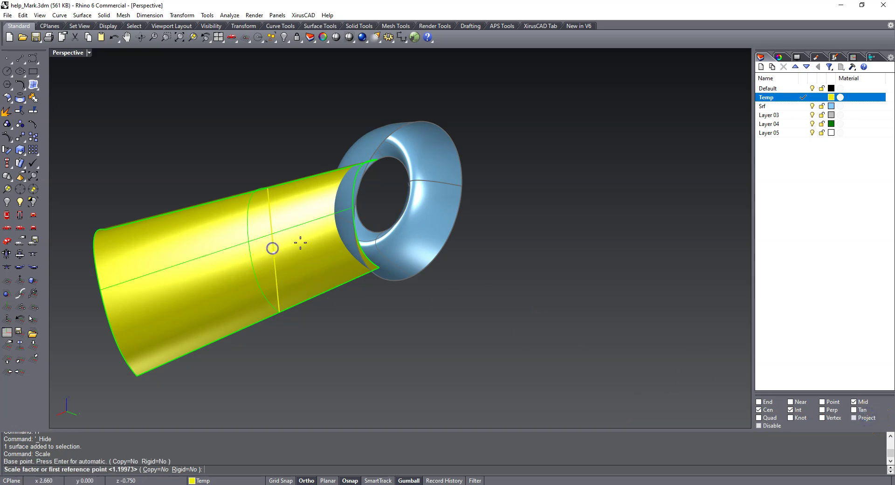
pyautogui.click(353, 227)
pyautogui.moveTo(353, 227); pyautogui.dragTo(480, 219, button='right')
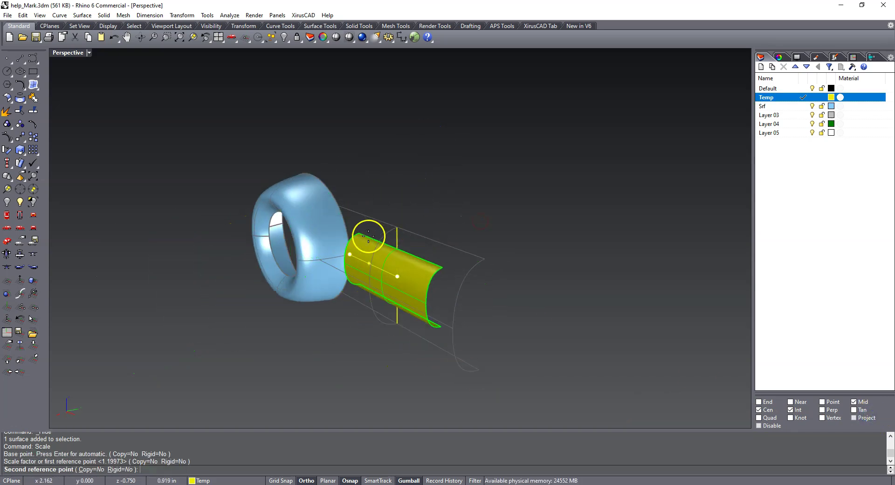
pyautogui.click(410, 177)
pyautogui.moveTo(409, 178)
pyautogui.mouseDown(button='right')
pyautogui.moveTo(385, 174)
pyautogui.moveTo(406, 170)
pyautogui.mouseUp(button='right')
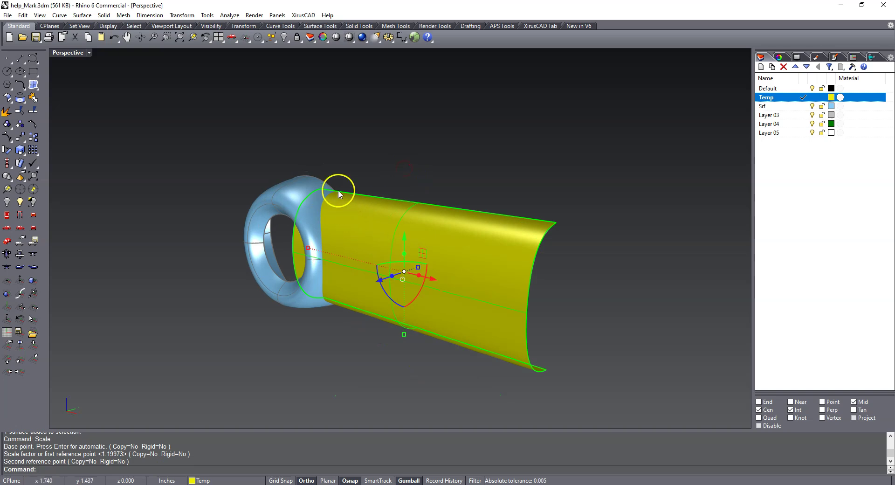
pyautogui.moveTo(325, 284); pyautogui.dragTo(234, 291, button='right')
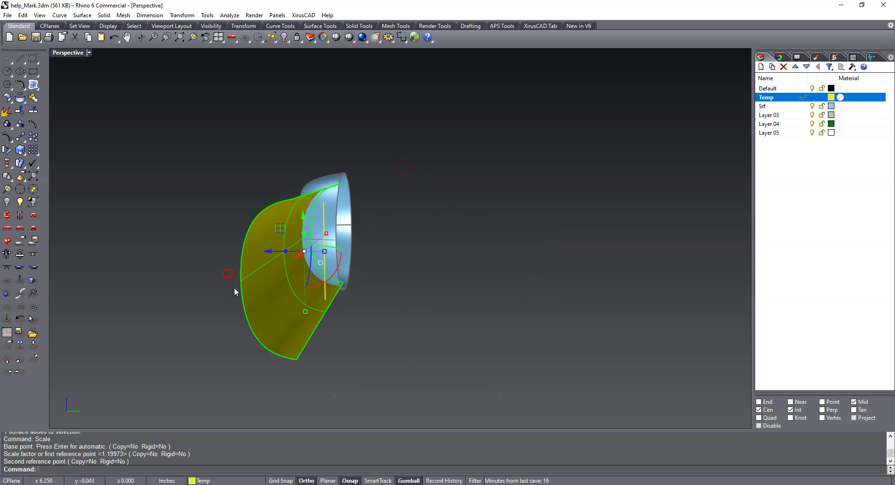
pyautogui.moveTo(312, 280); pyautogui.dragTo(309, 355, button='right')
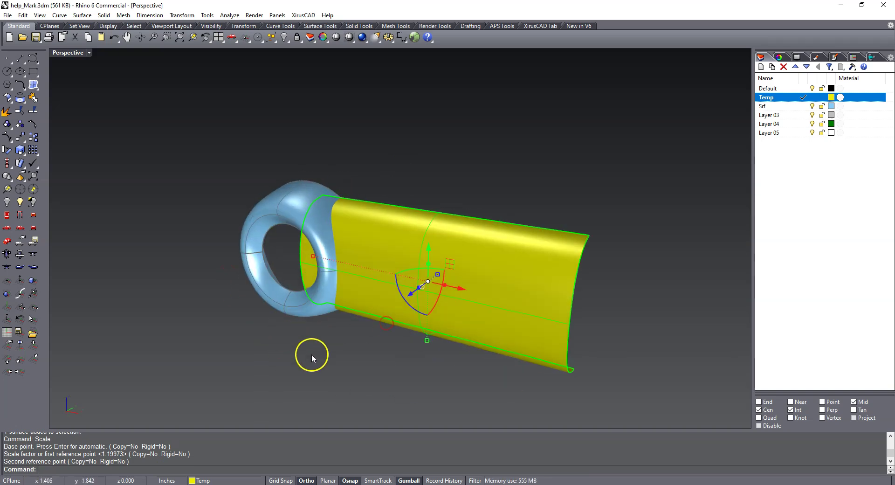
pyautogui.press('Escape')
# In the front view, draw a short vertical line upward from the point where the ring meets the arm's upper edge.
pyautogui.rightClick(395, 159)
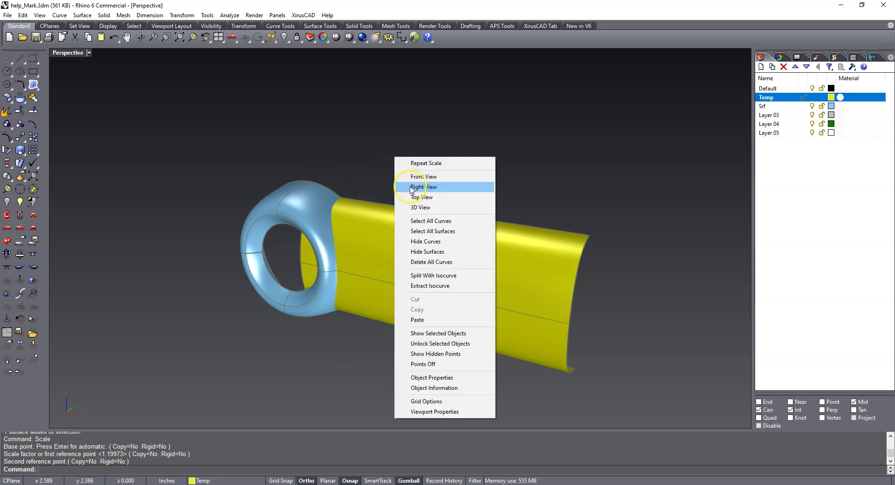
pyautogui.click(419, 176)
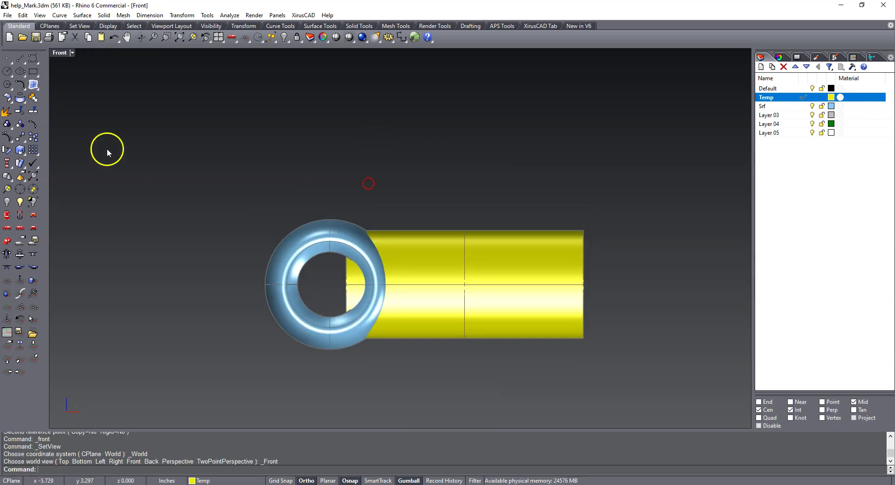
pyautogui.click(17, 73)
pyautogui.scroll(2, 416, 209)
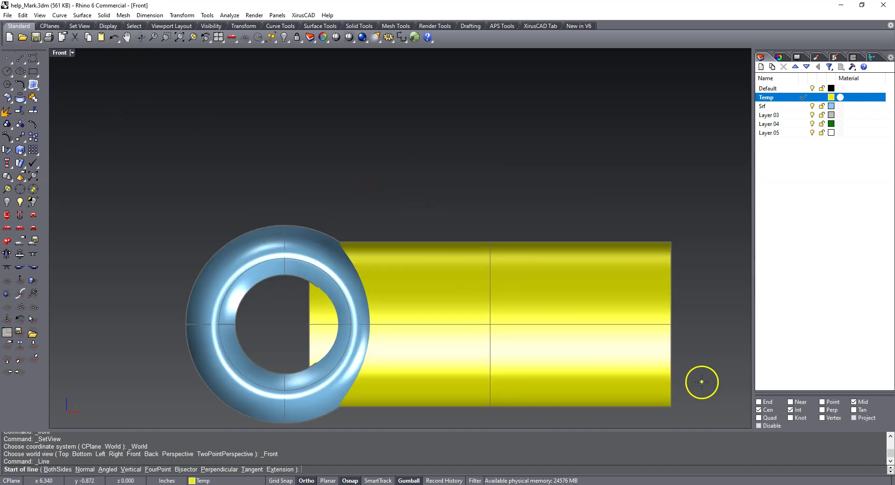
pyautogui.click(340, 241)
pyautogui.click(354, 197)
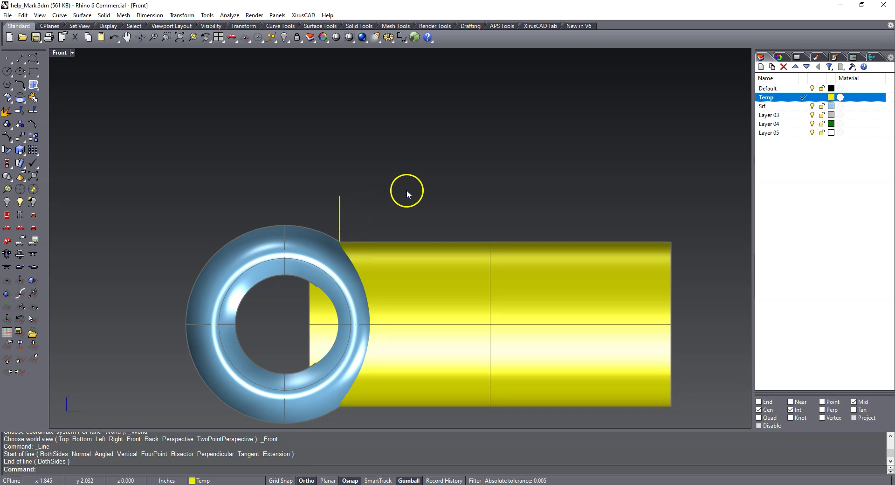
# Show the hidden blue arm surface and hide the enlarged yellow arm copy.
pyautogui.click(432, 255)
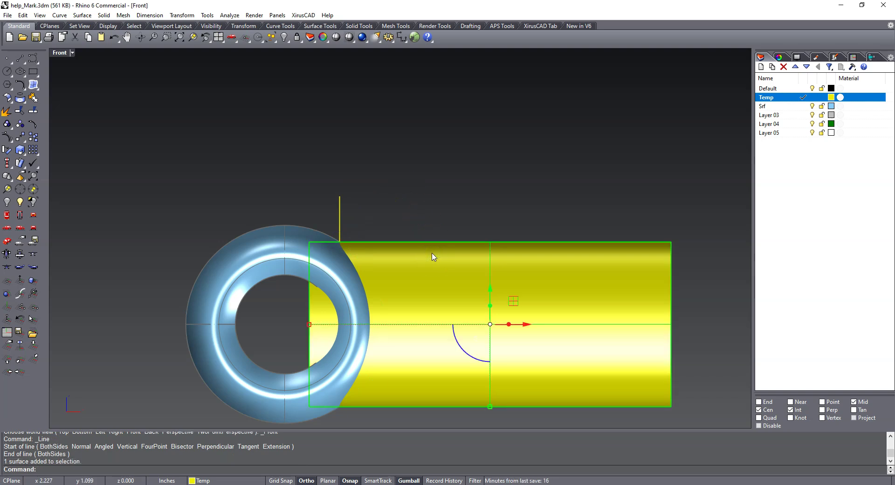
pyautogui.press('Escape')
pyautogui.press('Return')
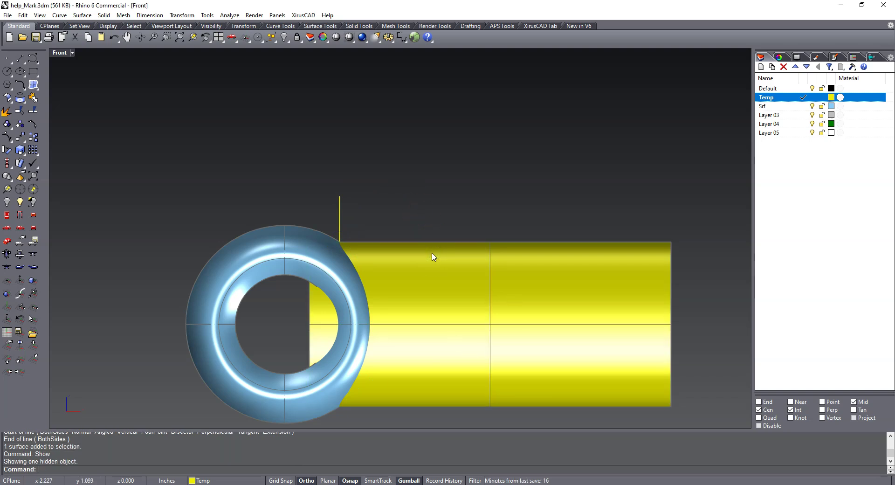
pyautogui.click(432, 253)
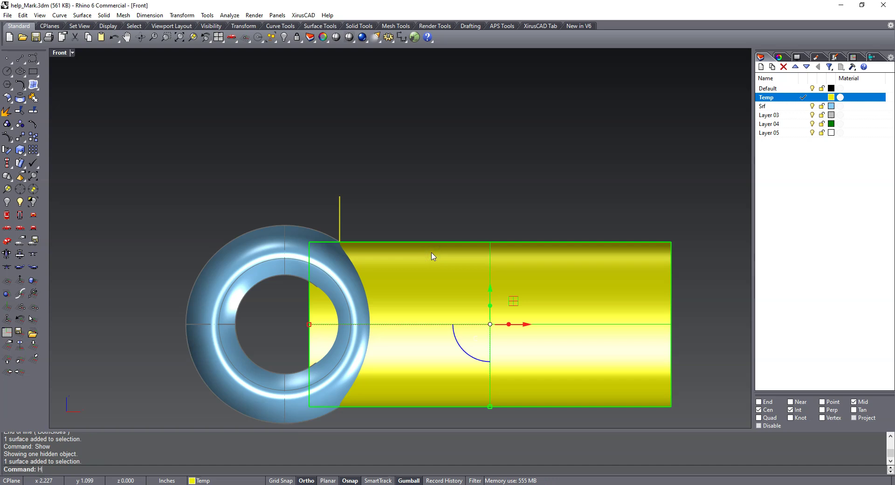
pyautogui.write('H')
pyautogui.rightClick(426, 220)
# Draw a circle centred where the blue arm's upper edge crosses the ring's outline, passing through the vertical line's lower end.
pyautogui.click(7, 71)
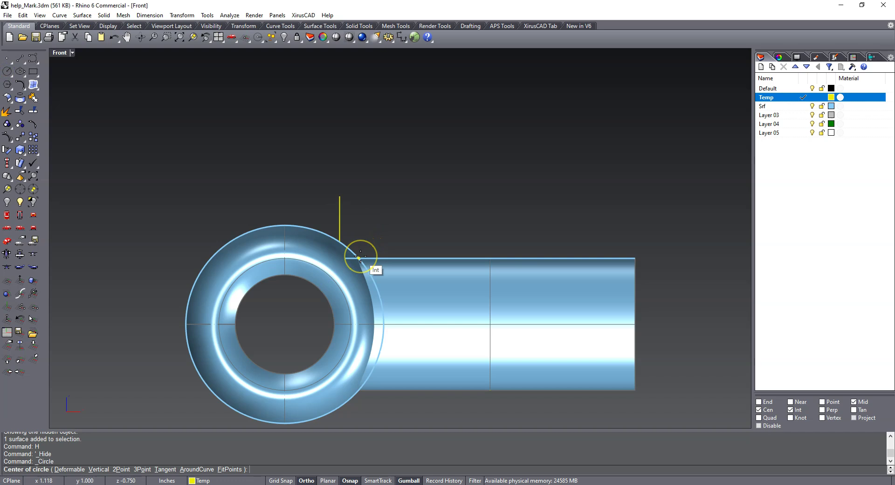
pyautogui.click(356, 254)
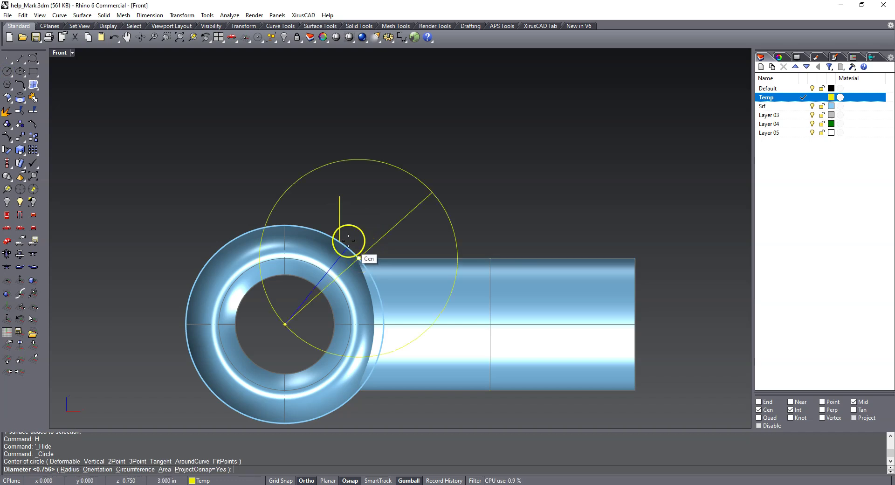
pyautogui.click(340, 239)
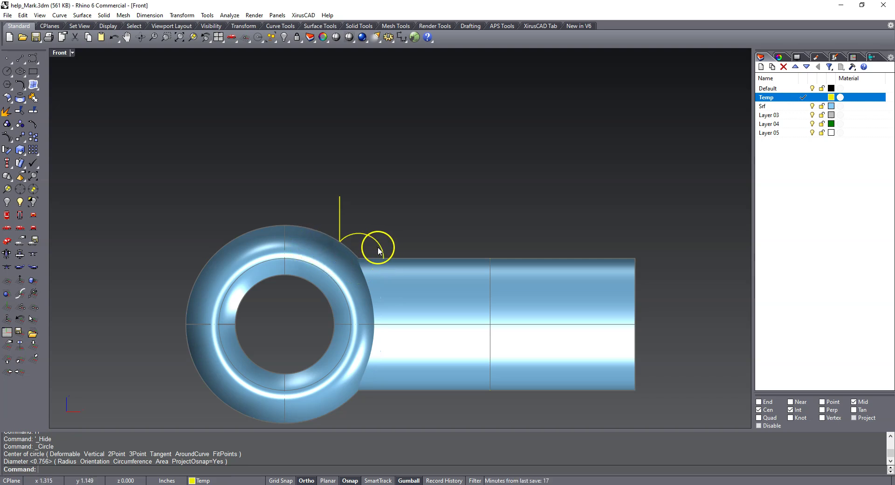
# In the perspective view, try to scale up the original blue ring, referencing the circle's centre and its crossing with the arm's edge.
pyautogui.rightClick(435, 181)
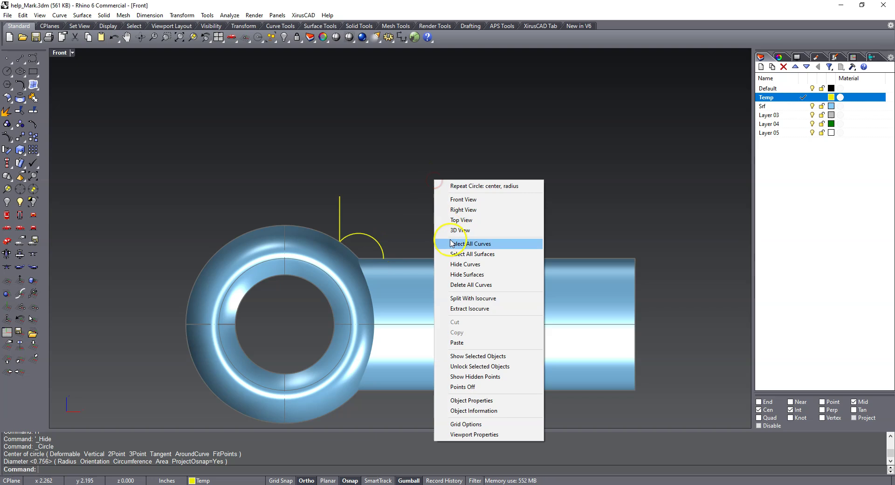
pyautogui.click(454, 230)
pyautogui.moveTo(454, 233); pyautogui.dragTo(340, 210, button='right')
pyautogui.click(359, 173)
pyautogui.write('Scale')
pyautogui.press('Return')
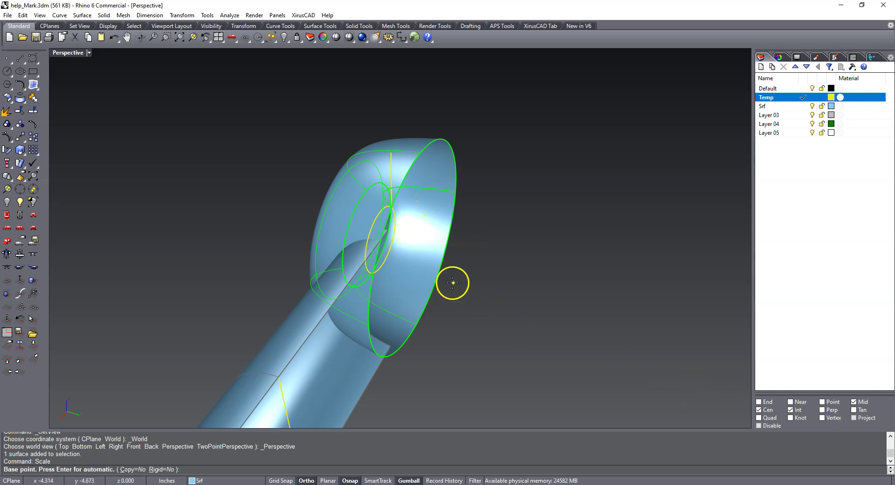
pyautogui.click(441, 275)
pyautogui.moveTo(440, 275); pyautogui.dragTo(328, 259, button='right')
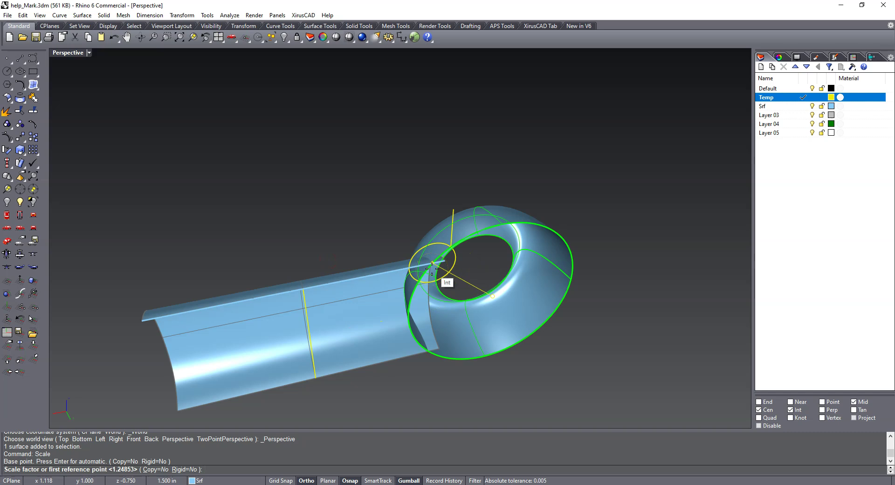
pyautogui.click(431, 267)
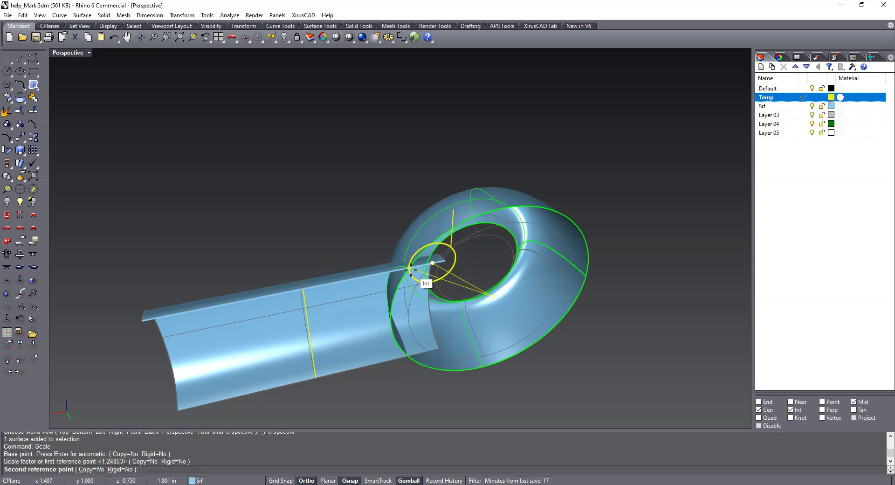
pyautogui.click(410, 270)
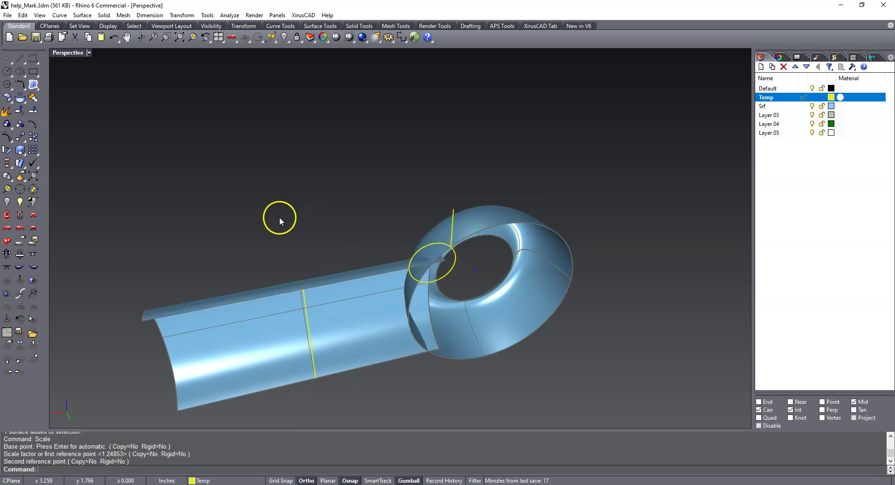
# Show the hidden yellow arm copy, and duplicate the ring surface in place with the copy assigned to the Temp layer.
pyautogui.hotkey('ctrl', 'alt', 'h')
pyautogui.click(525, 210)
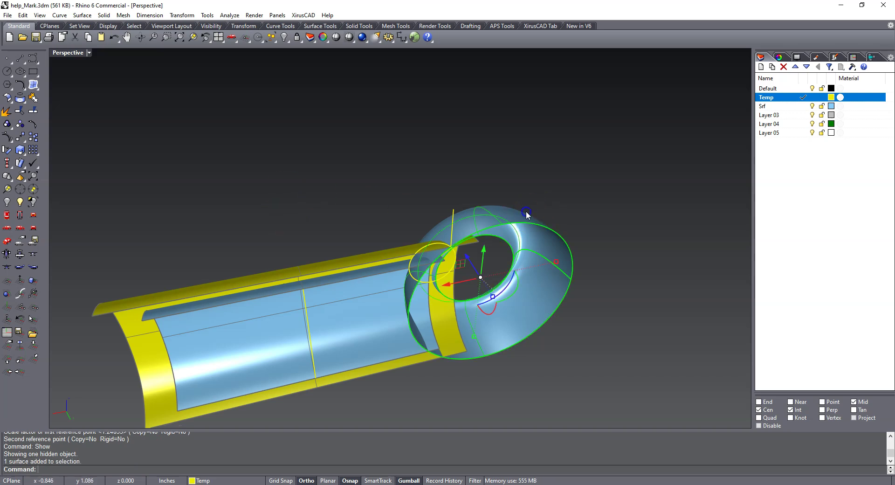
pyautogui.hotkey('ctrl', 'c')
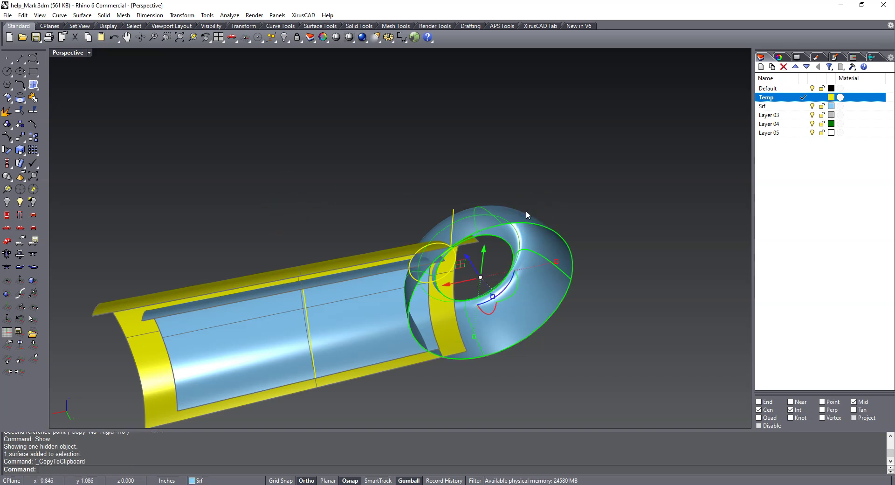
pyautogui.hotkey('ctrl', 'v')
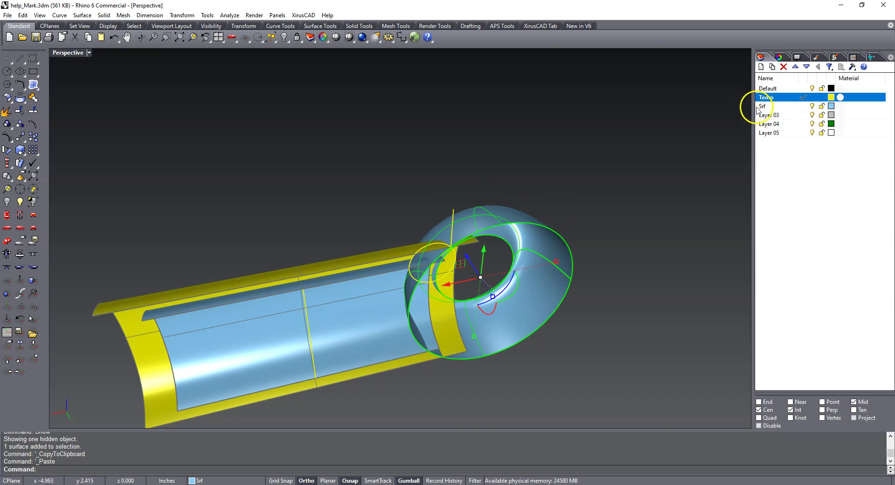
pyautogui.rightClick(764, 97)
pyautogui.click(790, 257)
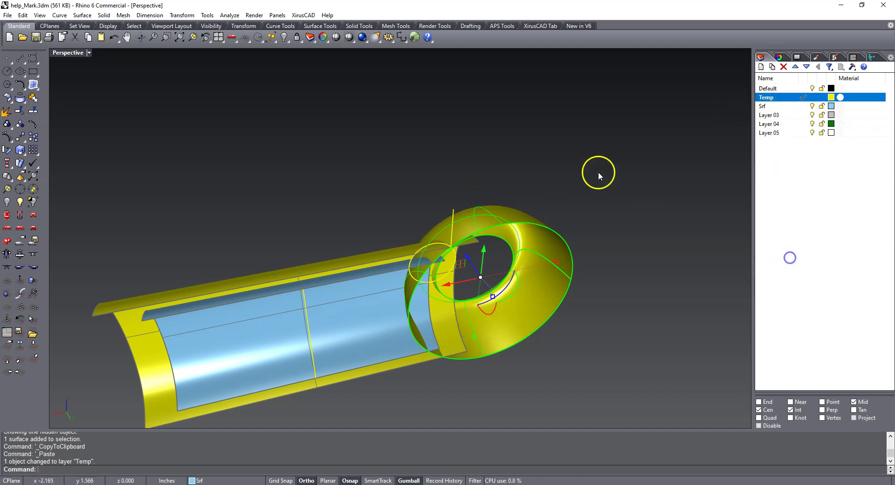
# Hide the original blue ring surface, leaving its copy on the Temp layer displayed.
pyautogui.click(598, 175)
pyautogui.click(528, 239)
pyautogui.click(530, 240)
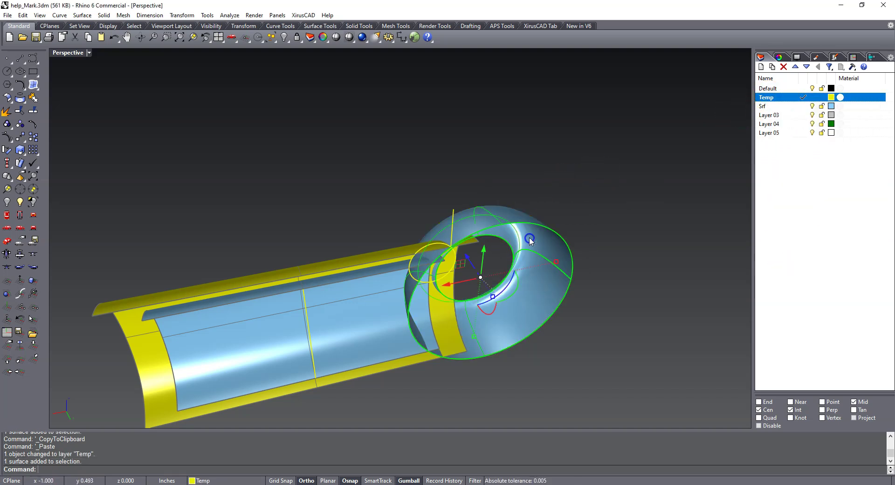
pyautogui.write('H')
pyautogui.press('Return')
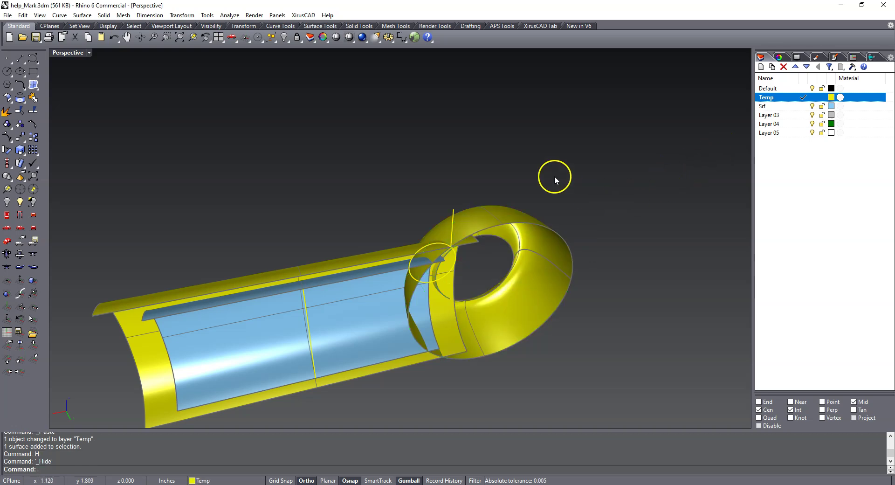
# Scale up the yellow ring copy from the ring's centre, from the circle's centre to where the circle crosses the blue arm's edge.
pyautogui.moveTo(554, 175); pyautogui.dragTo(435, 161, button='right')
pyautogui.click(471, 216)
pyautogui.rightClick(443, 161)
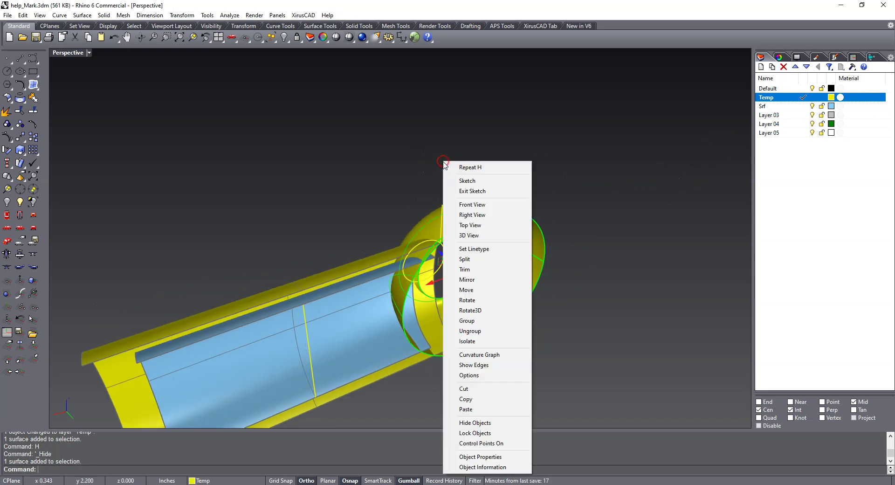
pyautogui.click(569, 438)
pyautogui.rightClick(573, 440)
pyautogui.click(588, 362)
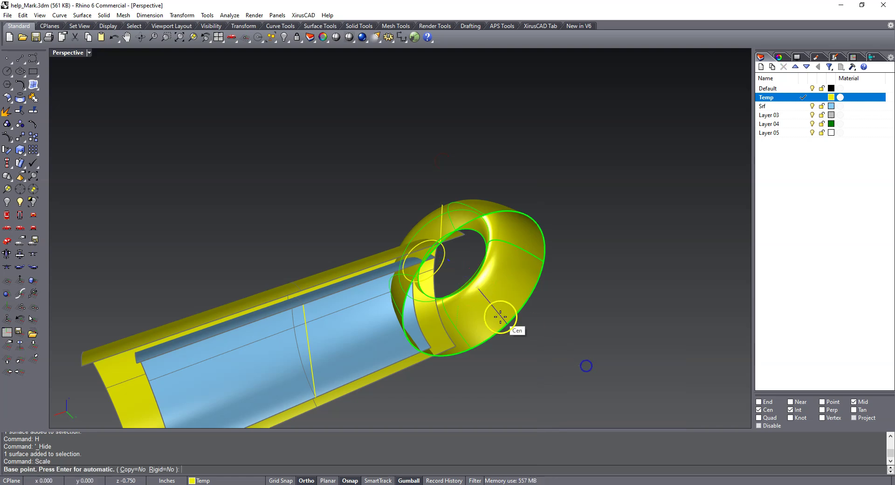
pyautogui.scroll(3, 501, 320)
pyautogui.click(511, 325)
pyautogui.moveTo(485, 314); pyautogui.dragTo(414, 254, button='right')
pyautogui.click(432, 247)
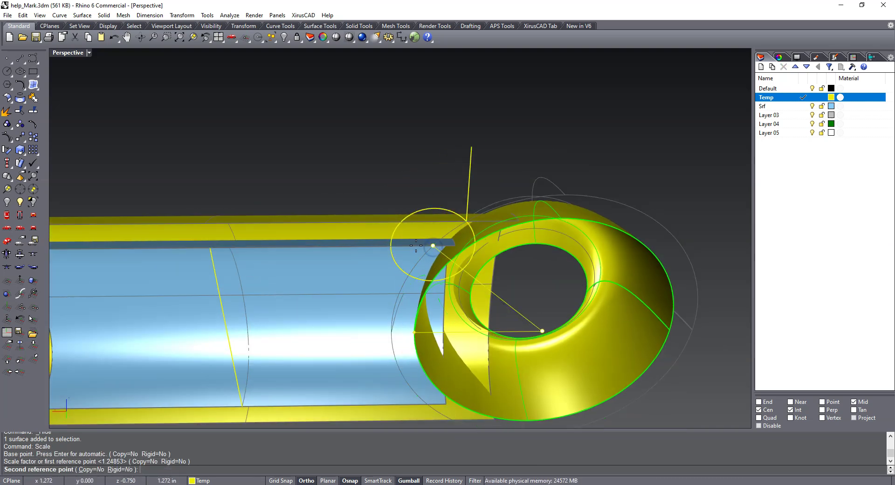
pyautogui.click(393, 244)
# Show the hidden blue ring surface inside the enlarged yellow copy and clear the selection.
pyautogui.scroll(-3, 335, 133)
pyautogui.moveTo(335, 133); pyautogui.dragTo(357, 131, button='right')
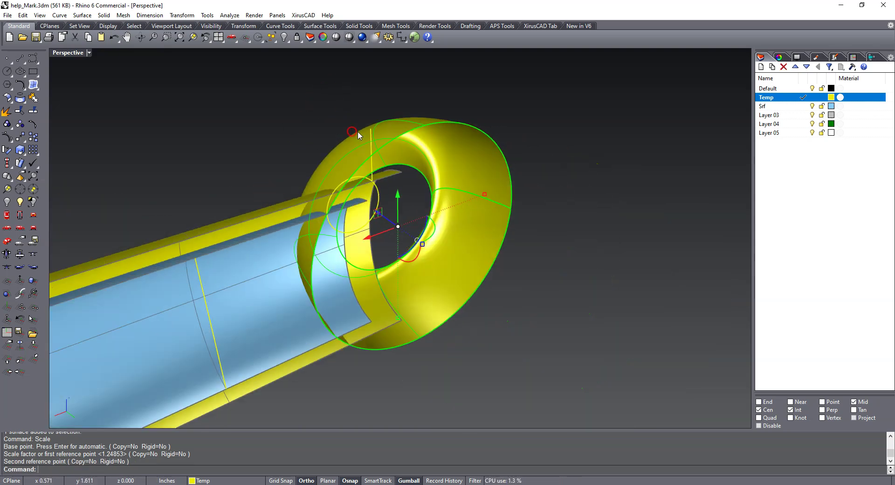
pyautogui.write('Show')
pyautogui.press('Return')
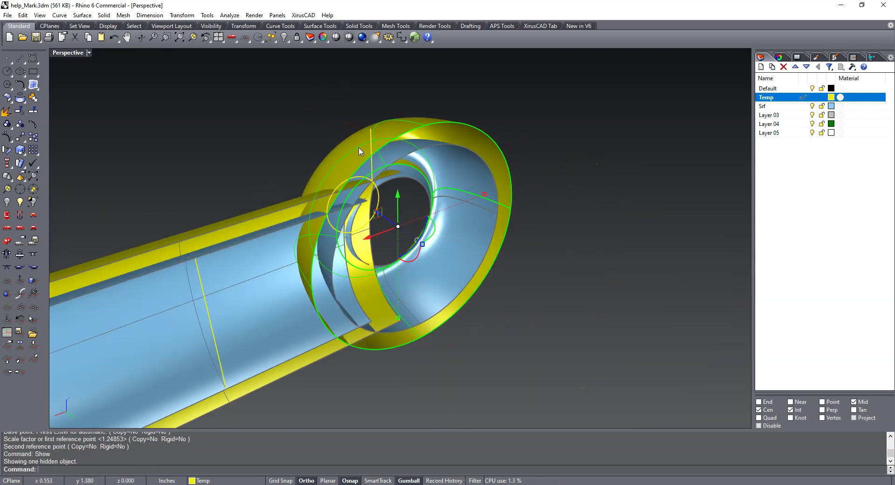
pyautogui.click(297, 171)
# Examine where the enlarged yellow ring meets the blue arm and where the yellow arm copy meets the blue ring.
pyautogui.moveTo(184, 135); pyautogui.dragTo(230, 124, button='right')
pyautogui.scroll(-3, 280, 186)
pyautogui.moveTo(396, 240); pyautogui.dragTo(360, 218, button='right')
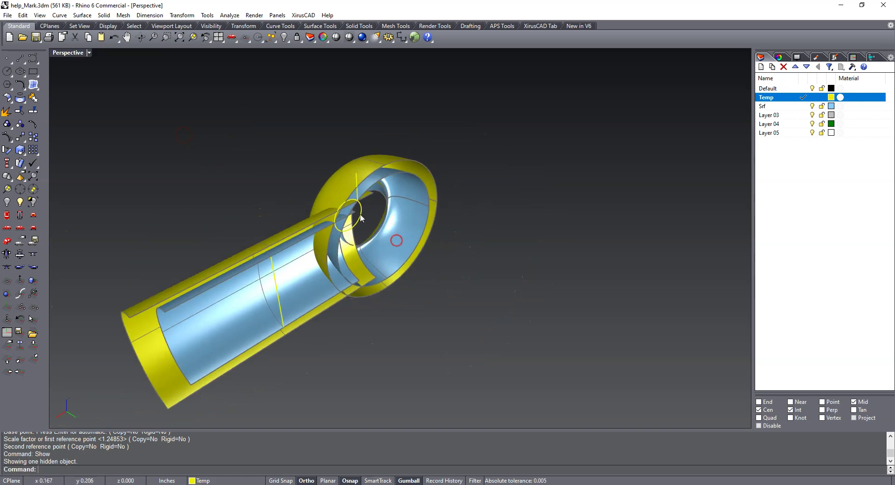
pyautogui.click(340, 189)
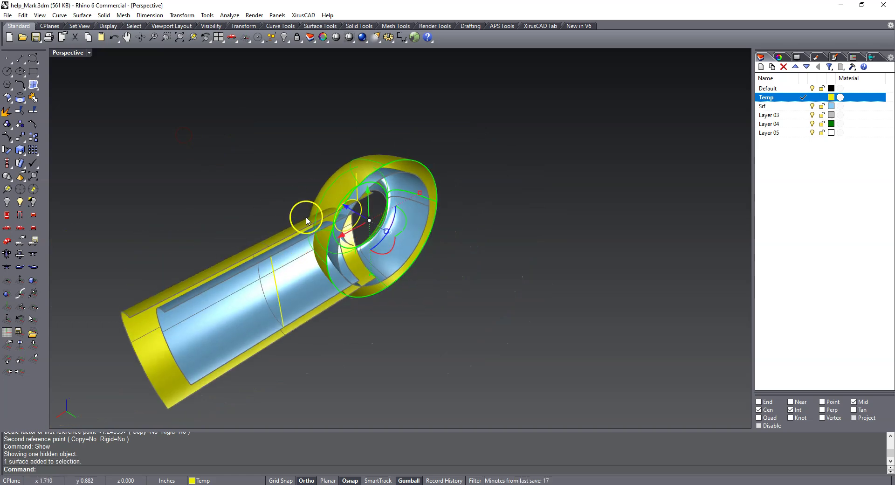
pyautogui.click(295, 257)
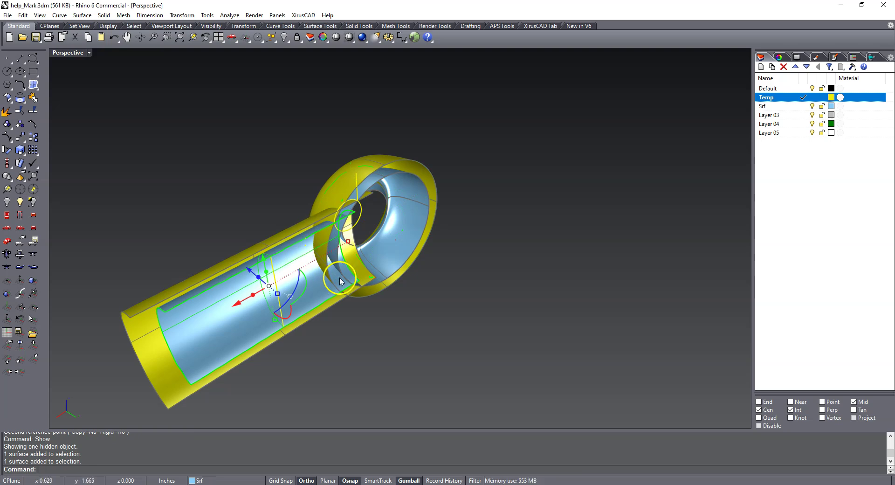
pyautogui.click(403, 179)
pyautogui.click(457, 238)
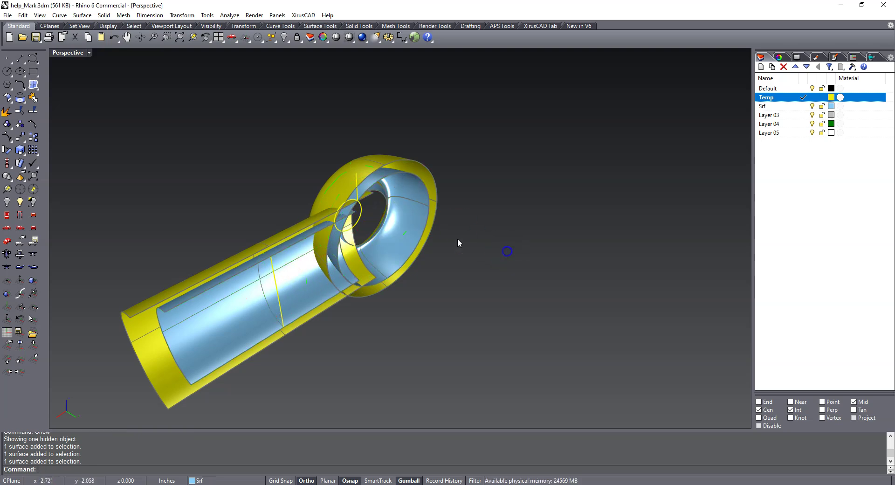
pyautogui.moveTo(457, 239); pyautogui.dragTo(471, 243, button='right')
pyautogui.click(316, 271)
pyautogui.moveTo(421, 265); pyautogui.dragTo(405, 176, button='right')
pyautogui.click(391, 176)
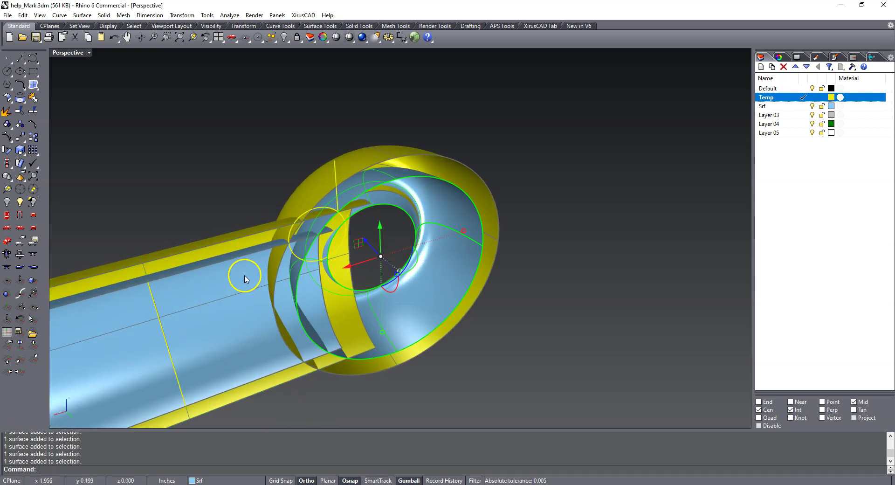
pyautogui.click(188, 197)
pyautogui.moveTo(216, 181); pyautogui.dragTo(186, 205, button='right')
pyautogui.scroll(-2, 186, 222)
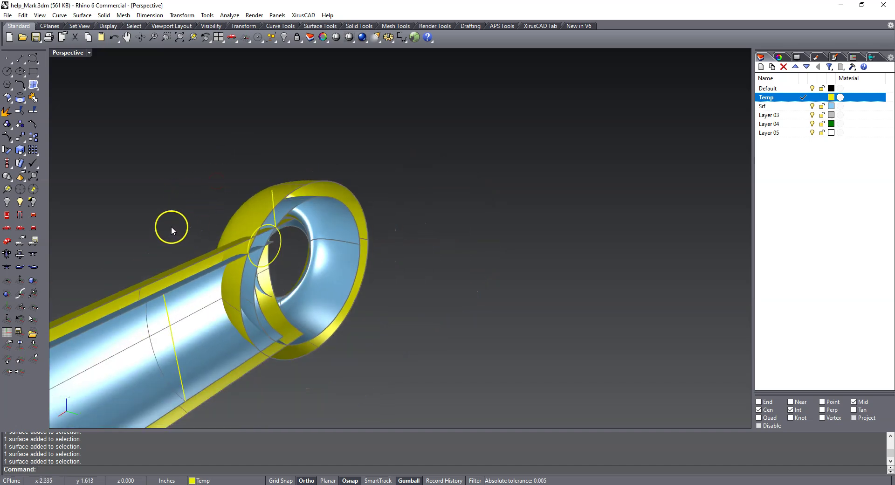
# Trim away the end of the blue arm inside the enlarged yellow ring, using the yellow ring as a cutting object.
pyautogui.write('t')
pyautogui.press('Return')
pyautogui.click(255, 204)
pyautogui.moveTo(256, 204); pyautogui.dragTo(195, 164, button='right')
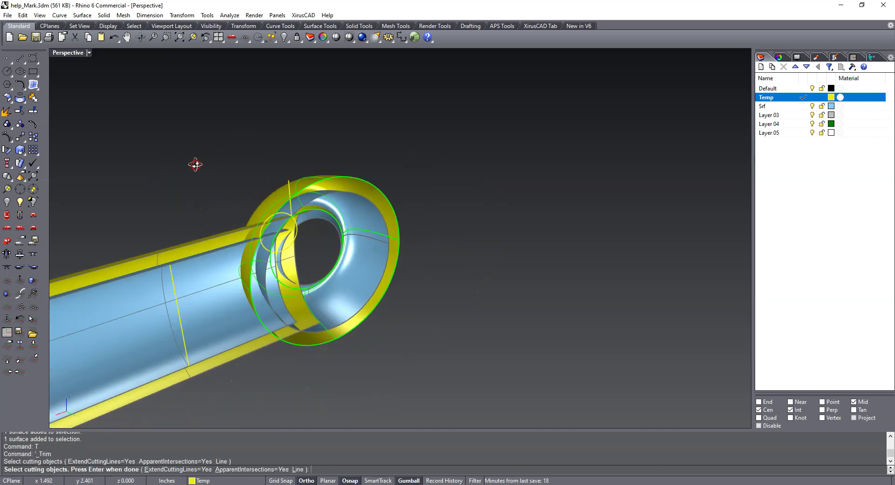
pyautogui.scroll(3, 189, 182)
pyautogui.click(349, 369)
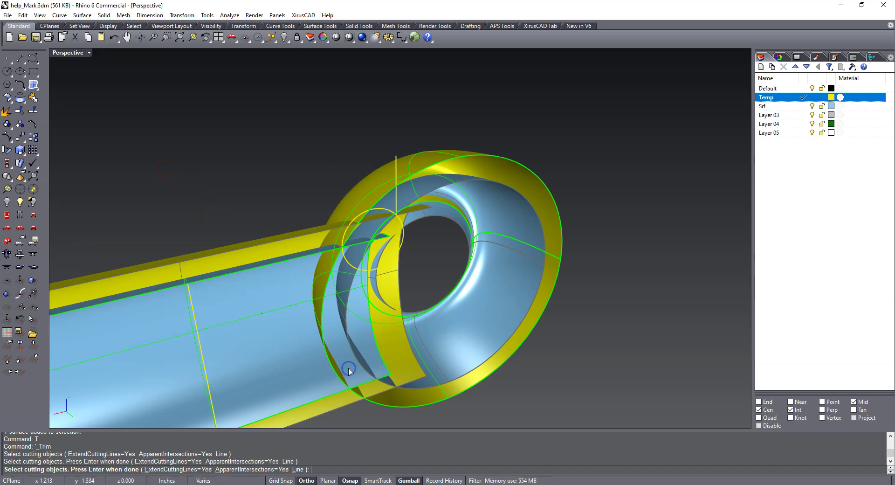
pyautogui.press('Return')
pyautogui.click(351, 371)
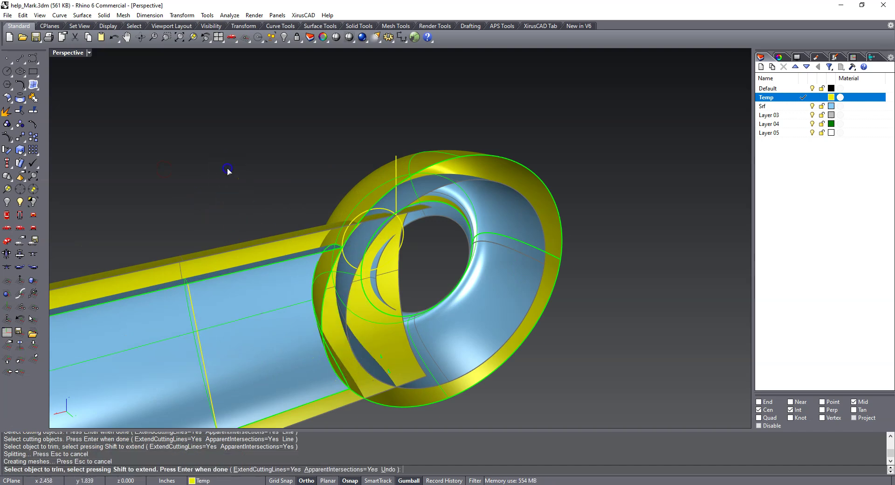
pyautogui.rightClick(226, 170)
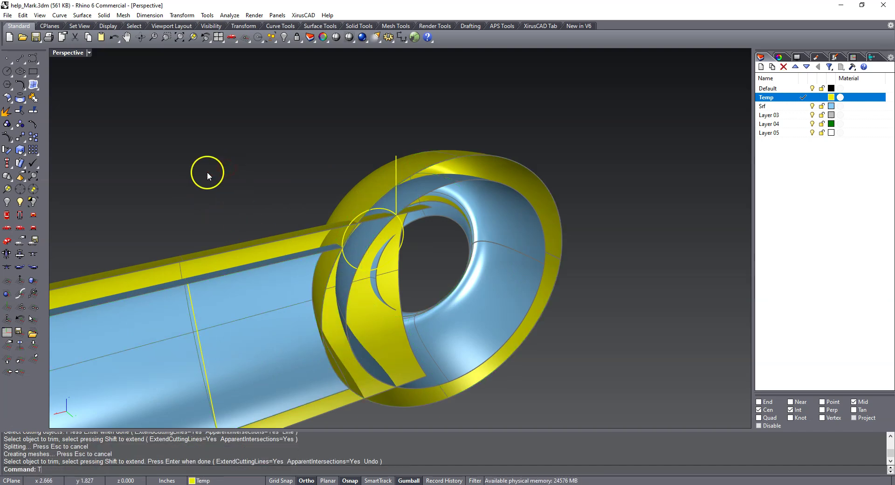
# Trim away the part of the blue ring enclosed by the yellow arm copy, using that copy as the cutting object.
pyautogui.write('T')
pyautogui.press('Return')
pyautogui.click(303, 233)
pyautogui.rightClick(250, 199)
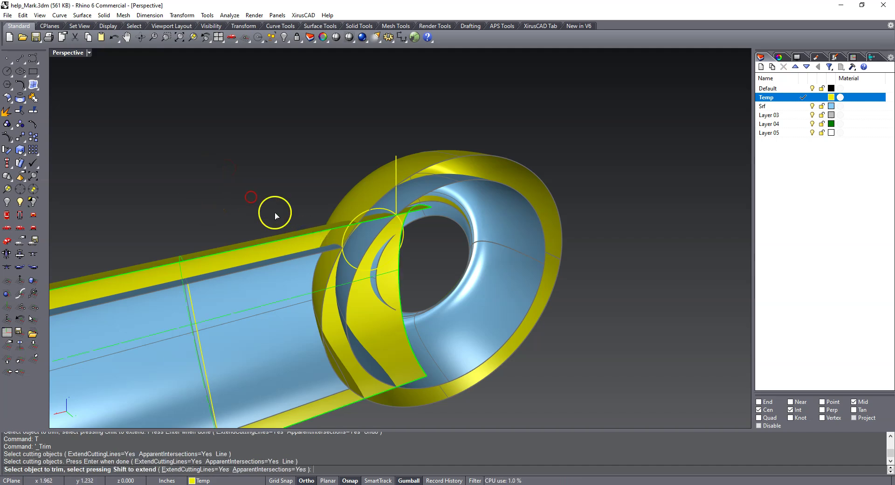
pyautogui.click(369, 233)
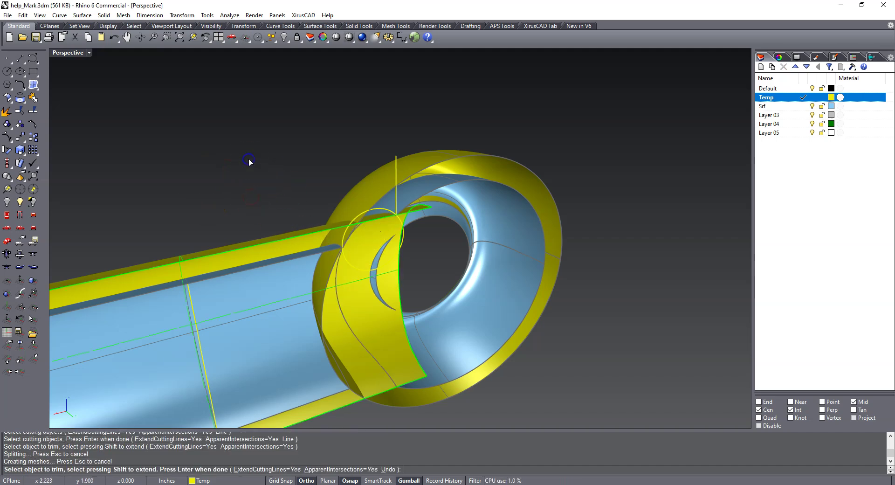
pyautogui.rightClick(249, 160)
pyautogui.scroll(-3, 183, 186)
pyautogui.moveTo(184, 186); pyautogui.dragTo(360, 176, button='right')
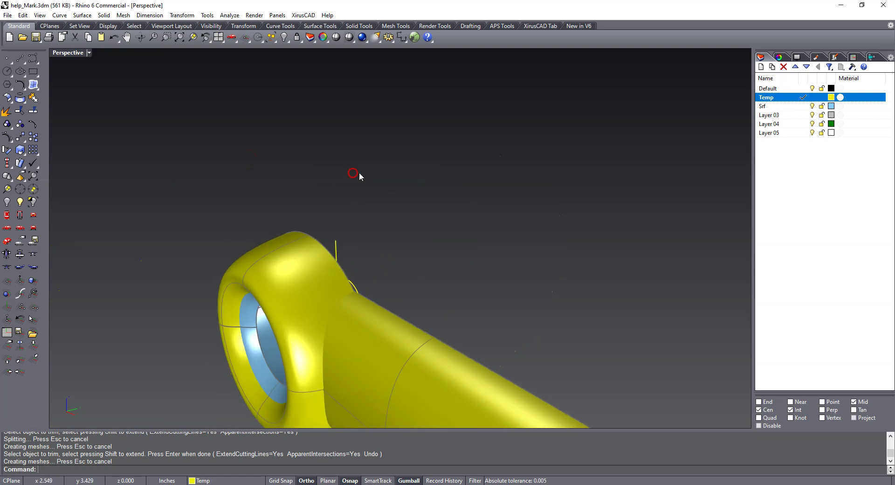
# Delete the enlarged yellow ring surface and the enlarged yellow arm surface used for trimming.
pyautogui.click(285, 270)
pyautogui.press('Delete')
pyautogui.click(373, 320)
pyautogui.press('Delete')
pyautogui.moveTo(391, 300); pyautogui.dragTo(451, 242, button='right')
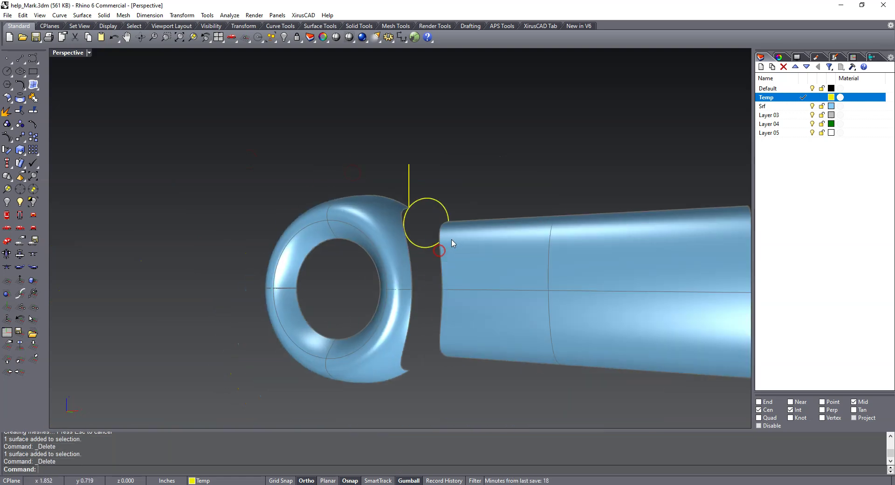
# Select all the remaining yellow construction curves and delete them.
pyautogui.rightClick(441, 169)
pyautogui.click(472, 274)
pyautogui.press('Delete')
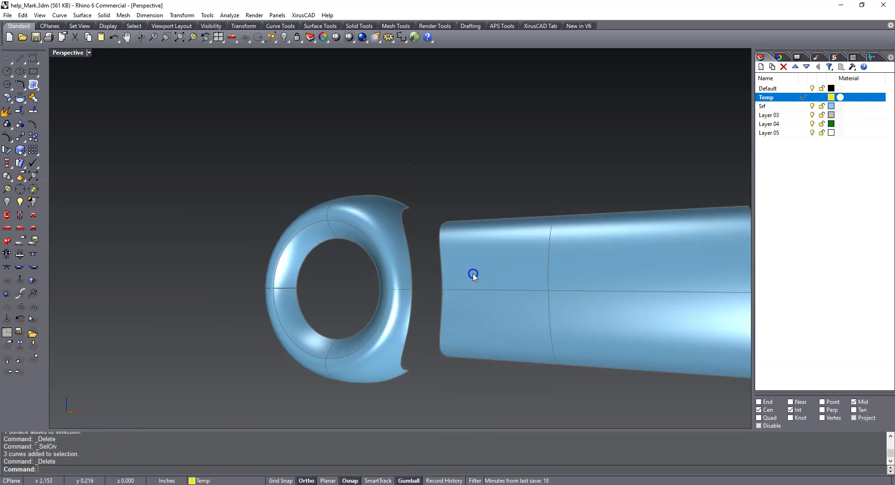
# Examine the gap and the trimmed edges between the blue ring and the blue arm from several angles.
pyautogui.scroll(-3, 401, 140)
pyautogui.moveTo(401, 140); pyautogui.dragTo(320, 230, button='right')
pyautogui.scroll(3, 386, 261)
pyautogui.moveTo(386, 261); pyautogui.dragTo(351, 256, button='right')
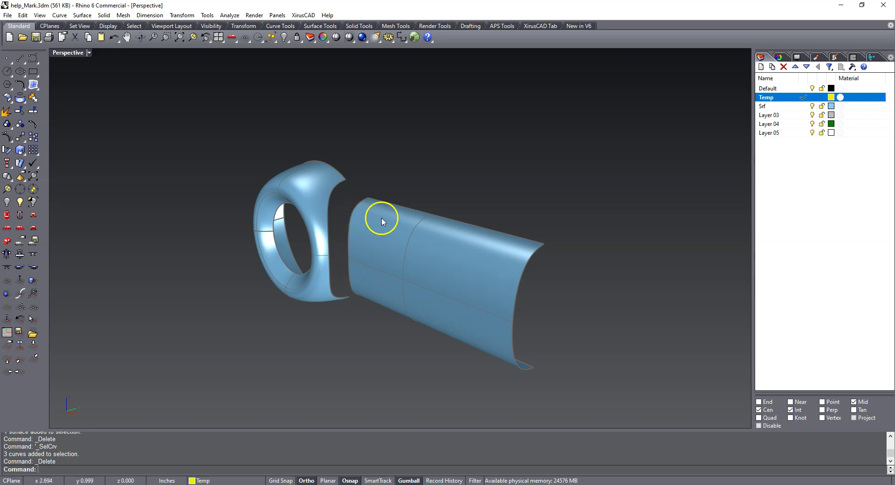
pyautogui.moveTo(376, 281); pyautogui.dragTo(419, 283, button='right')
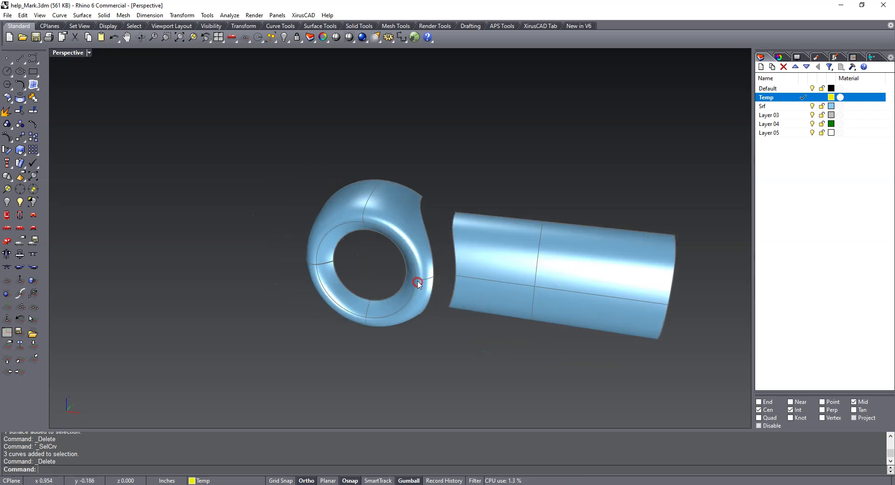
pyautogui.scroll(5, 418, 283)
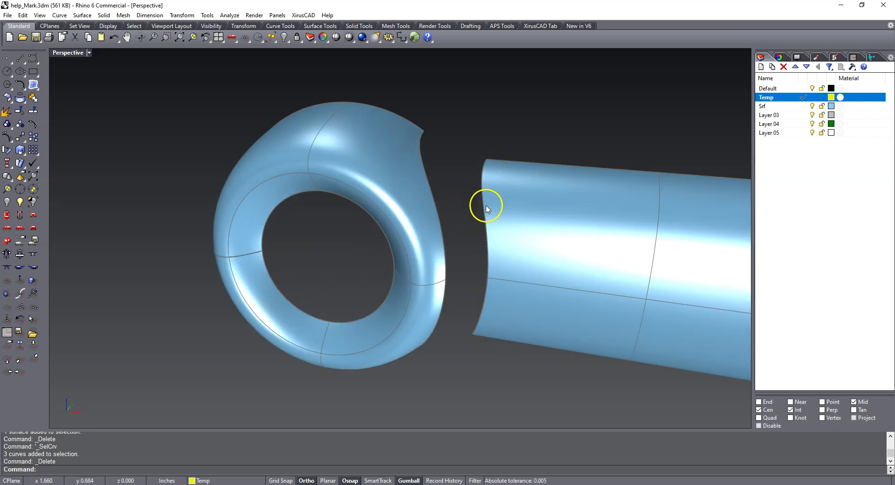
pyautogui.scroll(-4, 300, 279)
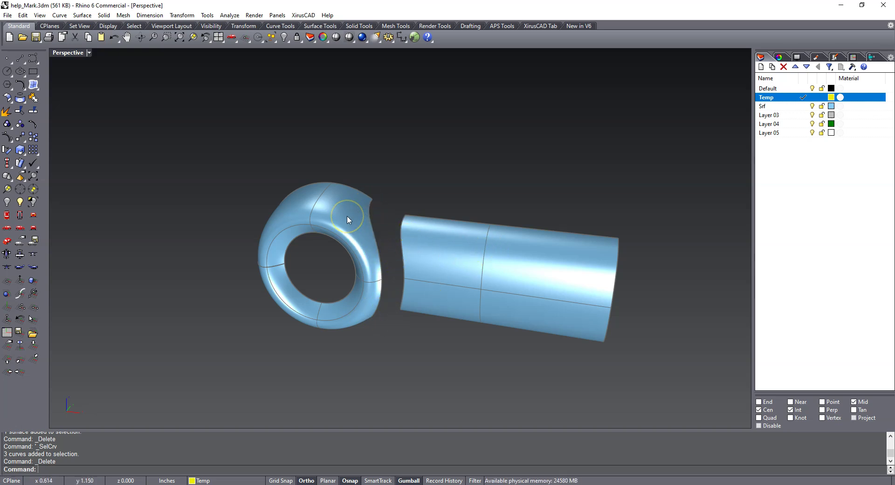
pyautogui.moveTo(235, 214)
pyautogui.mouseDown(button='right')
pyautogui.moveTo(295, 268)
pyautogui.moveTo(241, 254)
pyautogui.moveTo(255, 259)
pyautogui.mouseUp(button='right')
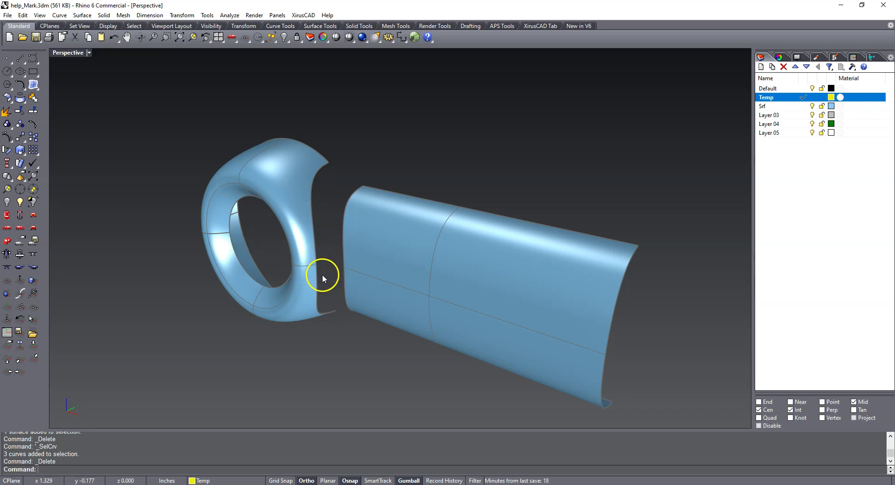
# Duplicate the arm's trimmed edge facing the ring with DupEdge and move the curve into the gap.
pyautogui.click(309, 278)
pyautogui.write('Dup')
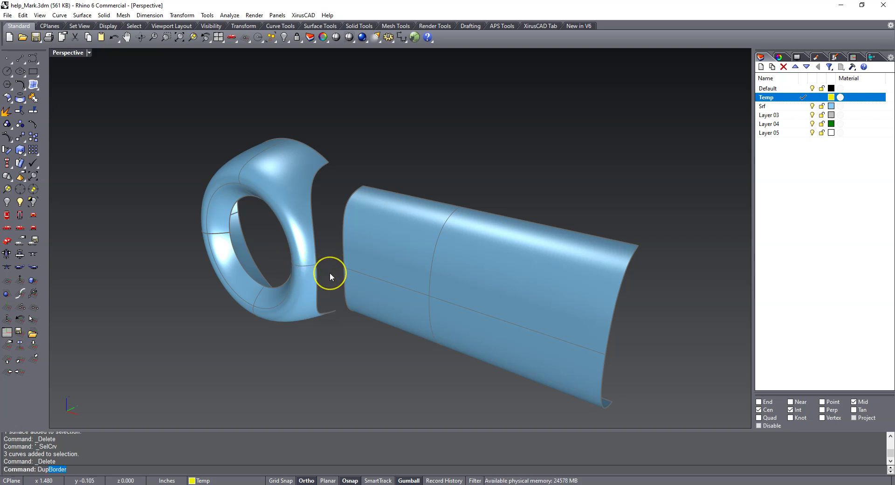
pyautogui.write('Edg')
pyautogui.press('Return')
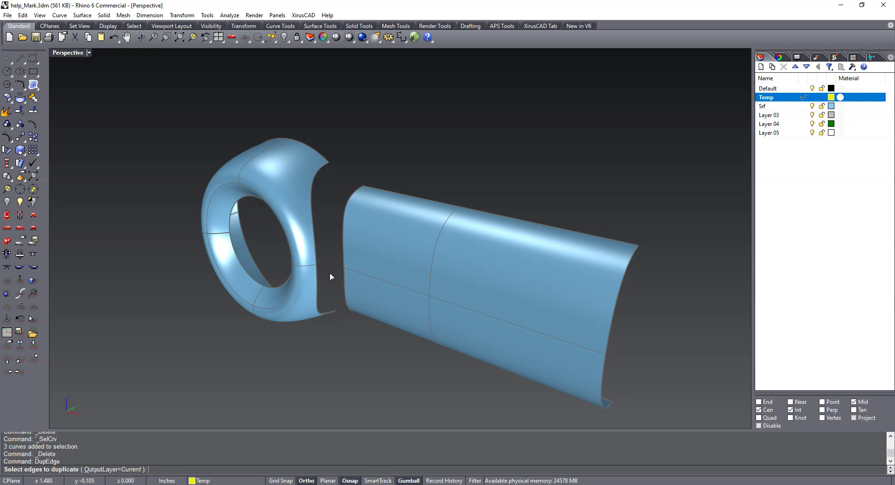
pyautogui.click(343, 239)
pyautogui.press('Return')
pyautogui.moveTo(322, 262); pyautogui.dragTo(411, 291, button='right')
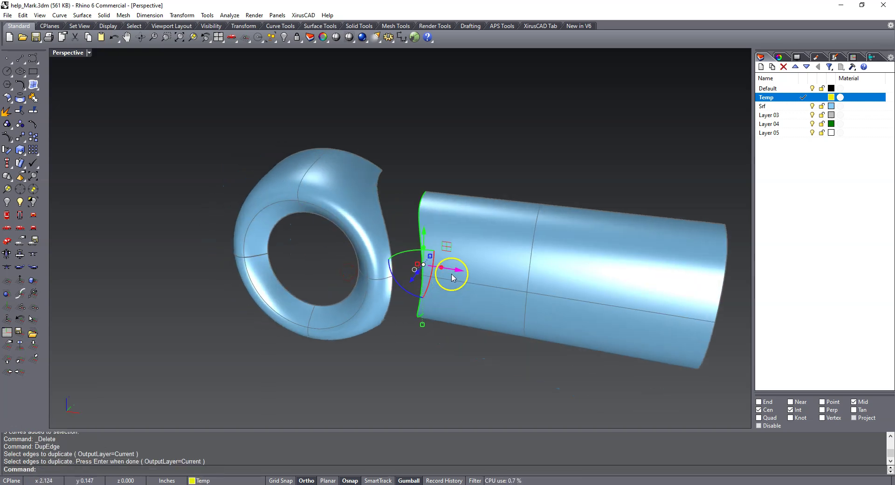
pyautogui.moveTo(451, 273); pyautogui.dragTo(447, 270)
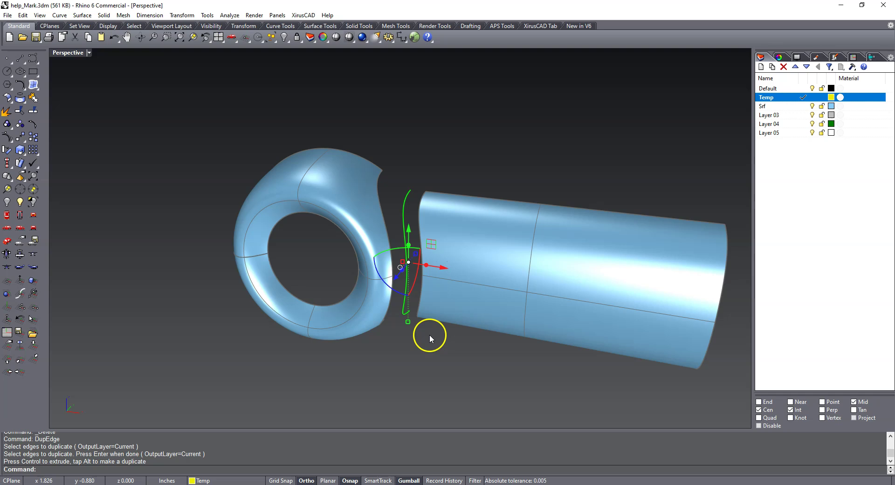
# Turn on the control points of the duplicated edge curve and examine their distribution.
pyautogui.press('F10')
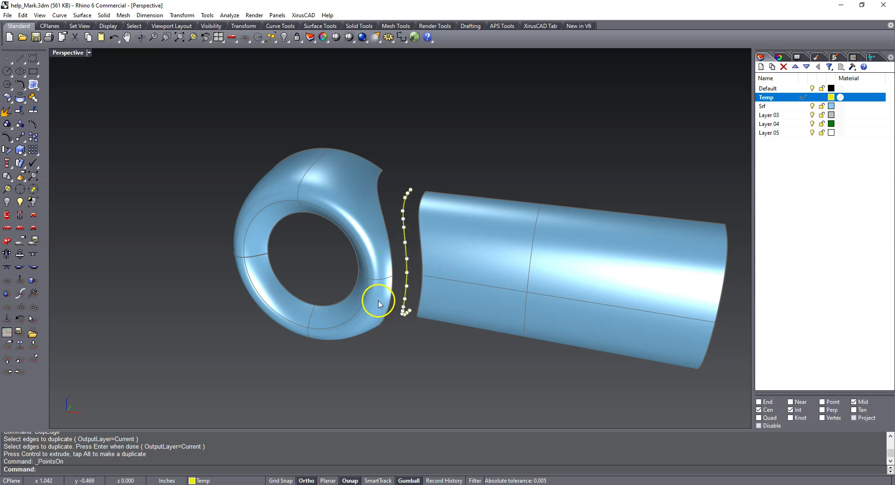
pyautogui.click(405, 270)
pyautogui.moveTo(405, 269); pyautogui.dragTo(385, 275, button='right')
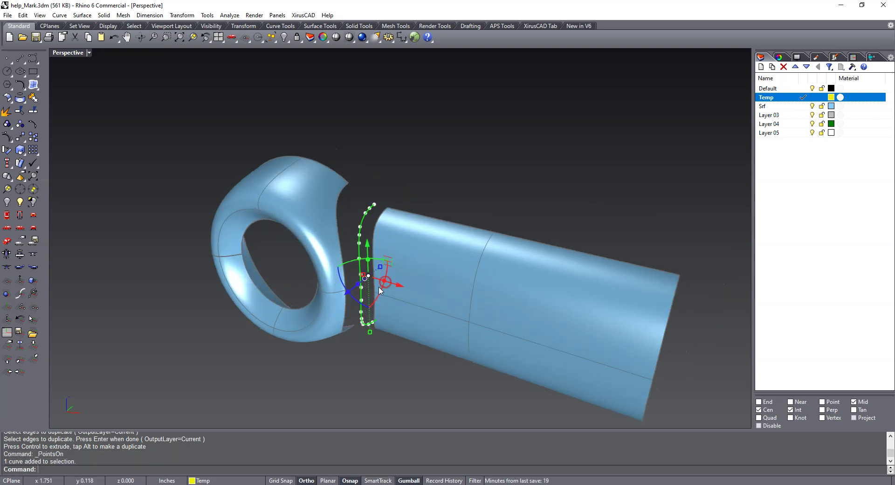
pyautogui.click(352, 280)
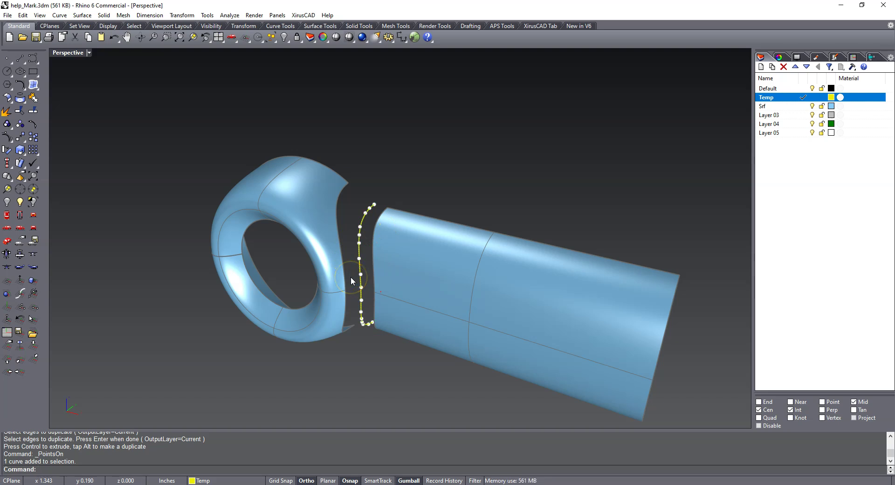
pyautogui.click(363, 270)
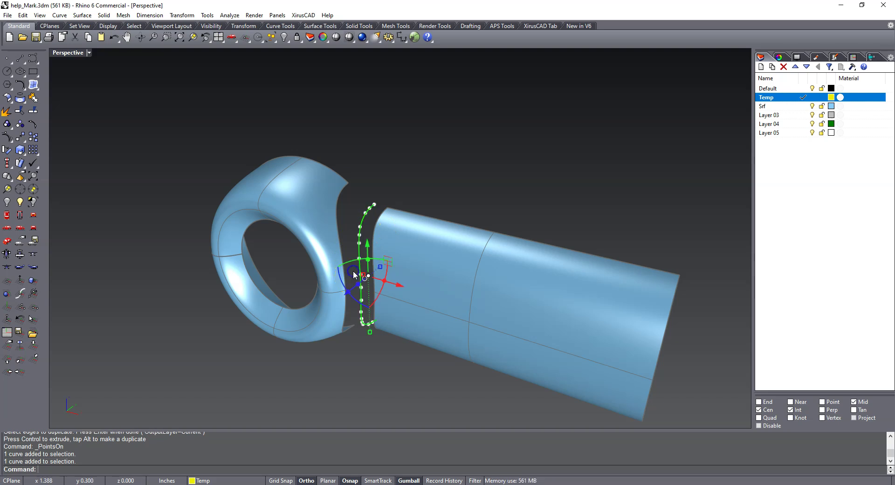
# Check the duplicated curve's degree and control point count with the What command, and delete the curve.
pyautogui.write('What')
pyautogui.press('Return')
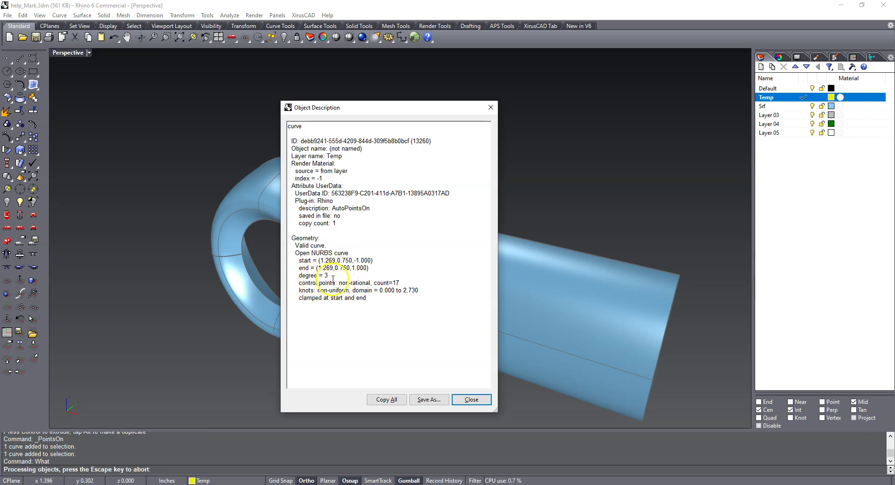
pyautogui.click(490, 108)
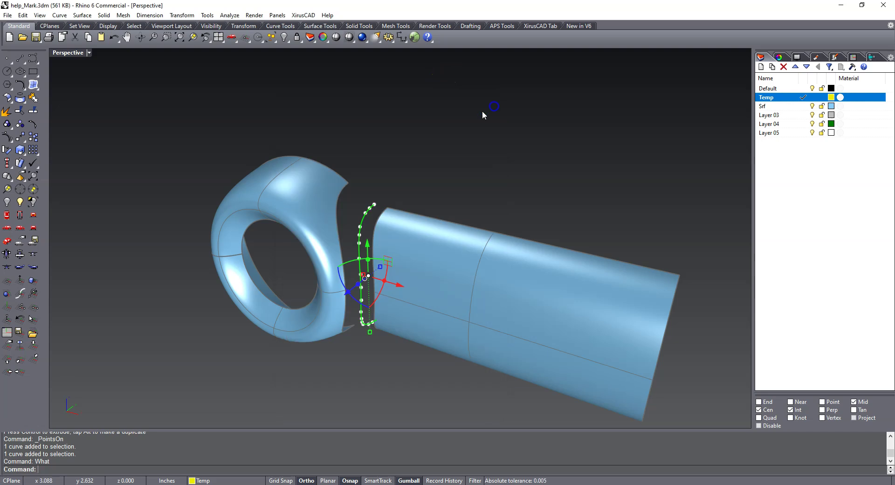
pyautogui.click(375, 205)
pyautogui.press('Delete')
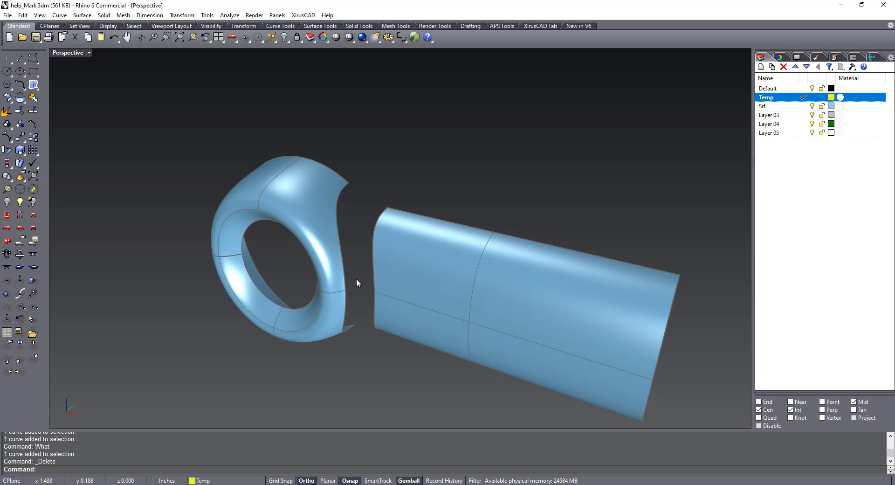
# Rebuild the edges of both the arm and ring surfaces with RebuildEdges at a tolerance of 0.005.
pyautogui.moveTo(361, 236)
pyautogui.mouseDown(button='right')
pyautogui.moveTo(265, 223)
pyautogui.moveTo(353, 232)
pyautogui.mouseUp(button='right')
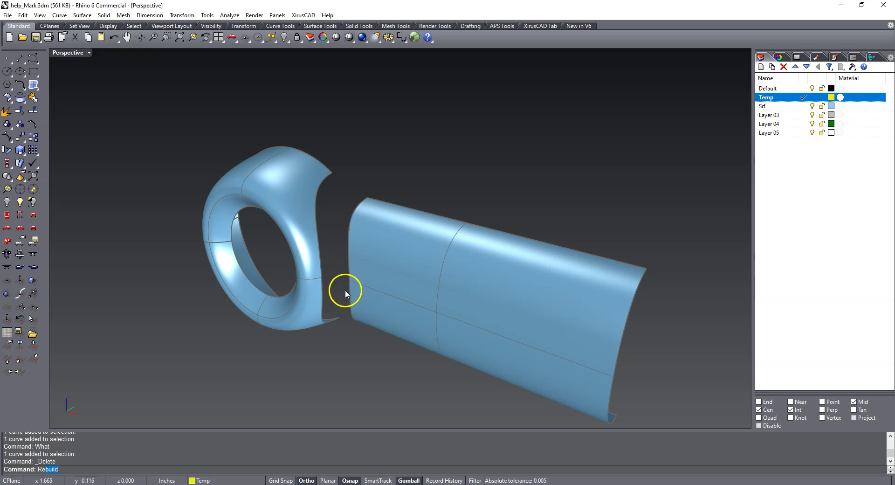
pyautogui.press('Up')
pyautogui.press('Up')
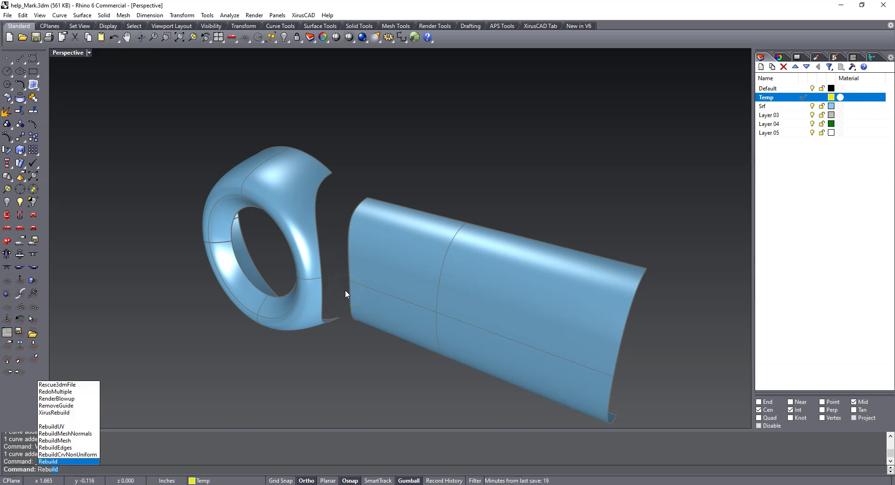
pyautogui.press('Return')
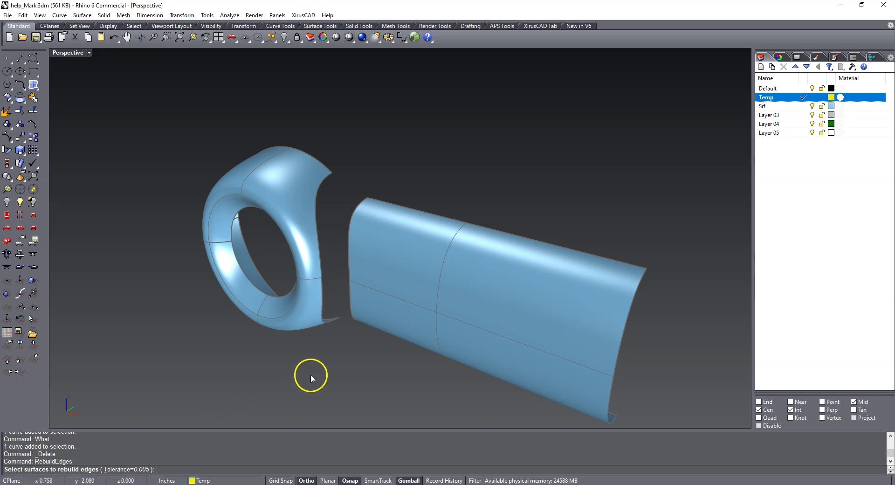
pyautogui.click(352, 293)
pyautogui.click(310, 228)
pyautogui.rightClick(368, 164)
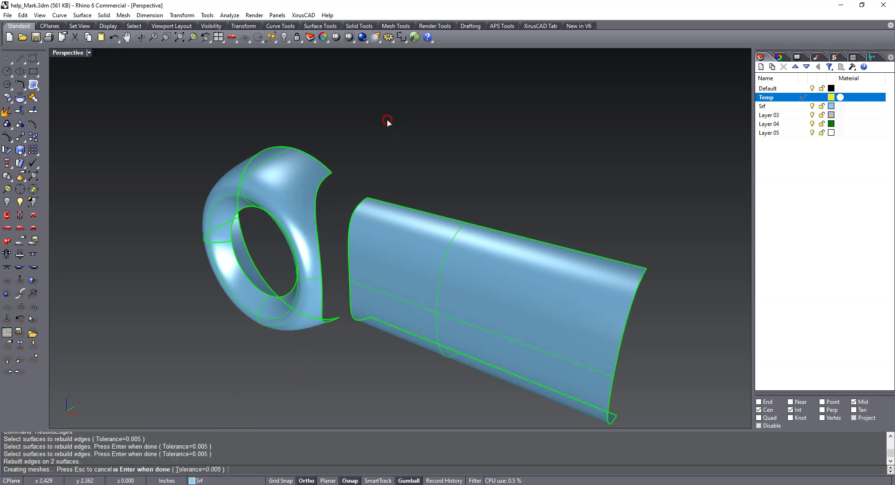
# Duplicate the arm's rebuilt edge facing the ring and move the curve off the surface into the gap.
pyautogui.write('DupEdge')
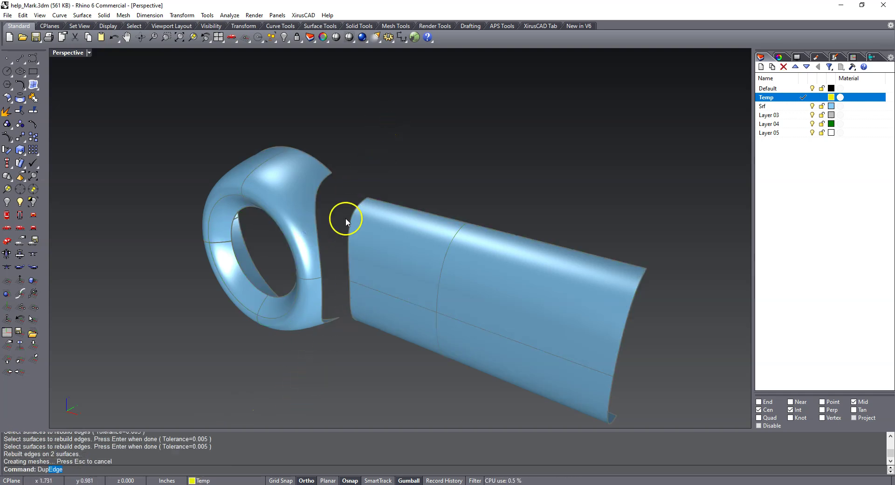
pyautogui.press('Return')
pyautogui.click(349, 227)
pyautogui.rightClick(375, 166)
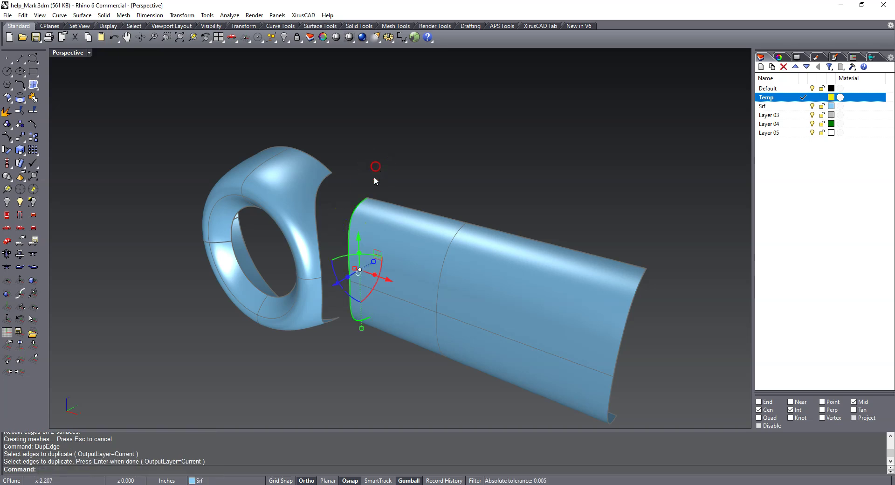
pyautogui.click(376, 271)
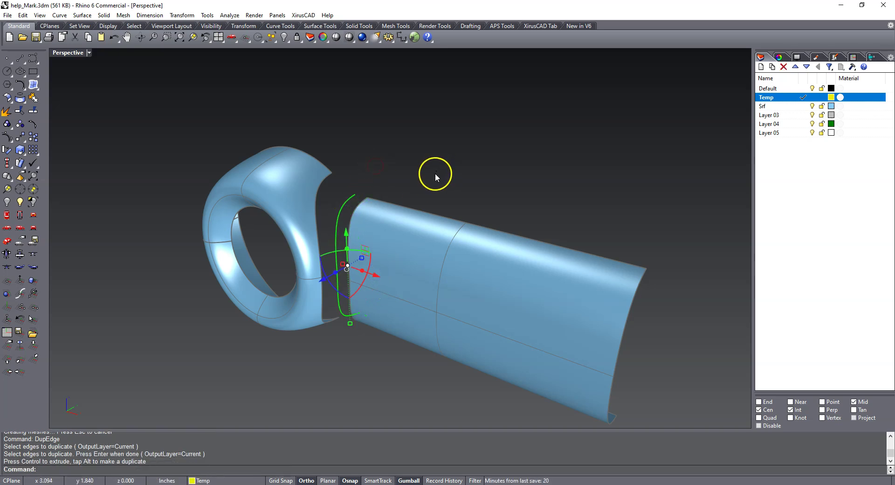
# Check the rebuilt edge curve's control point count with the What command, and delete the curve.
pyautogui.write('What')
pyautogui.press('Return')
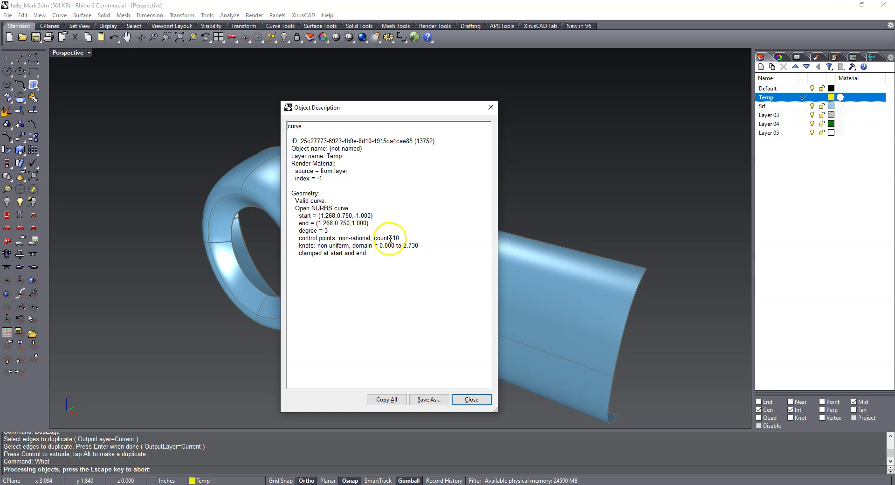
pyautogui.click(490, 107)
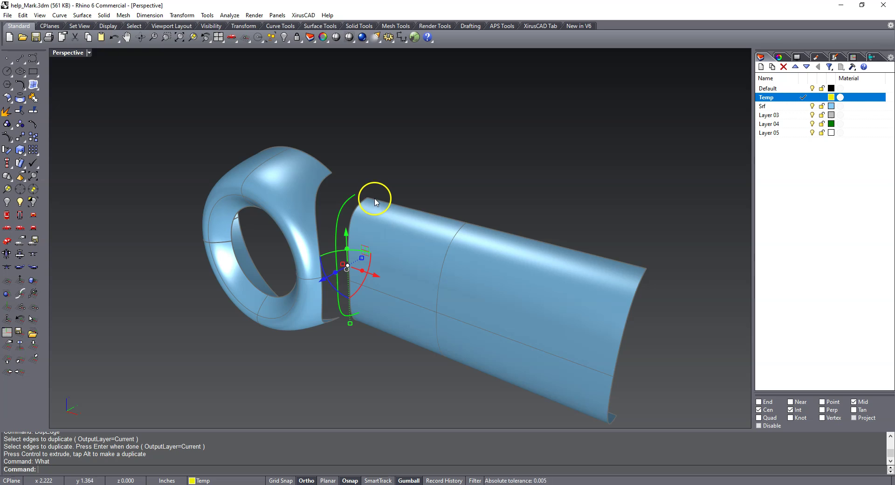
pyautogui.press('Delete')
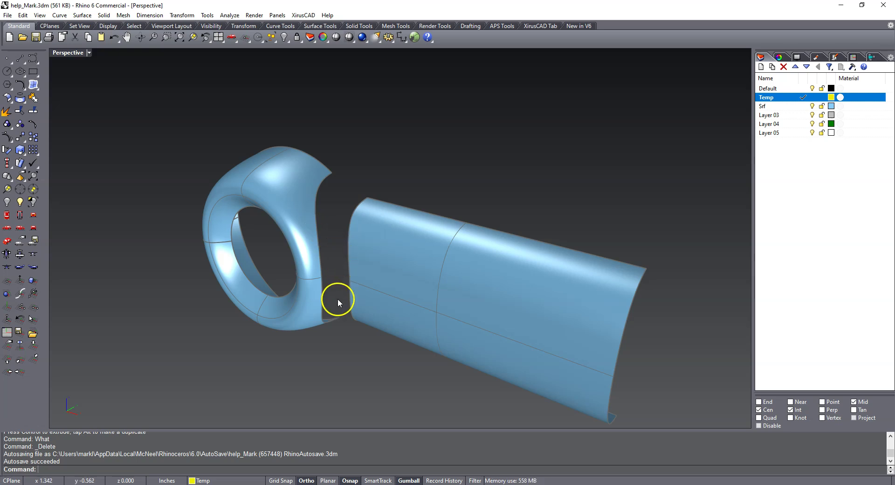
# Start a BlendSrf surface between the arm's trimmed edge and the ring's trimmed edge, and inspect its preview.
pyautogui.moveTo(325, 328); pyautogui.dragTo(323, 234, button='right')
pyautogui.write('BB')
pyautogui.press('Return')
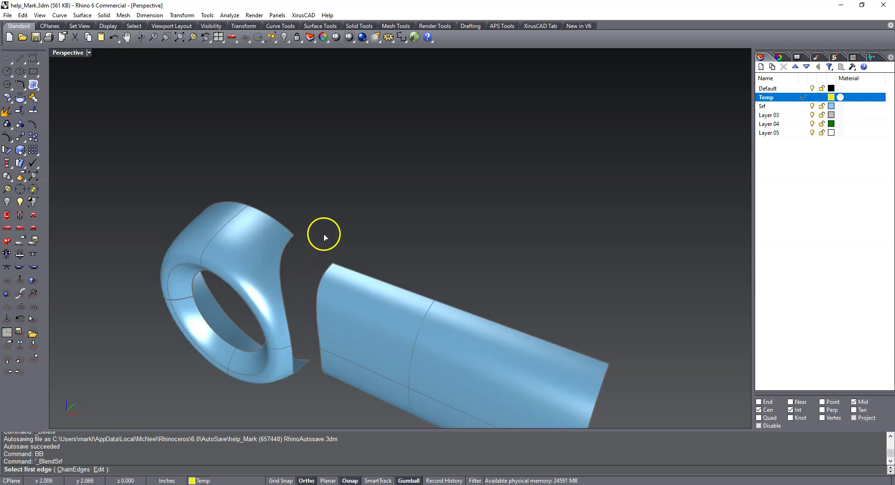
pyautogui.click(322, 285)
pyautogui.click(298, 270)
pyautogui.moveTo(297, 270); pyautogui.dragTo(443, 269, button='right')
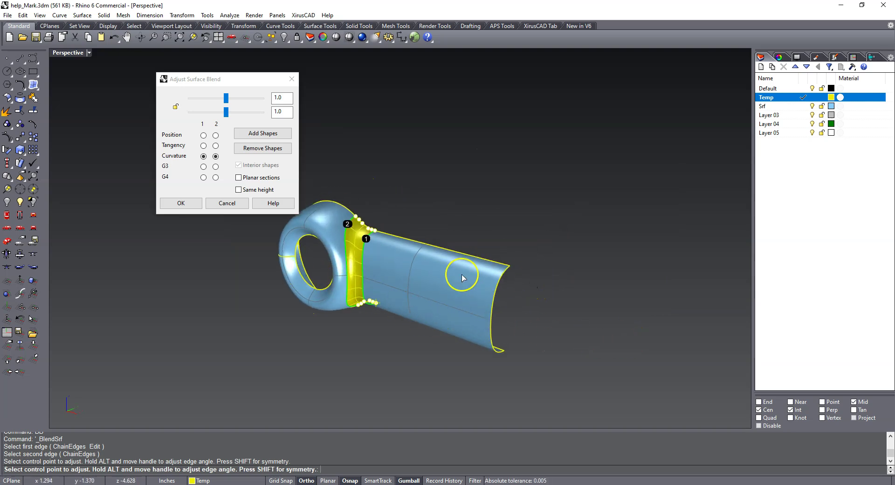
pyautogui.scroll(3, 372, 275)
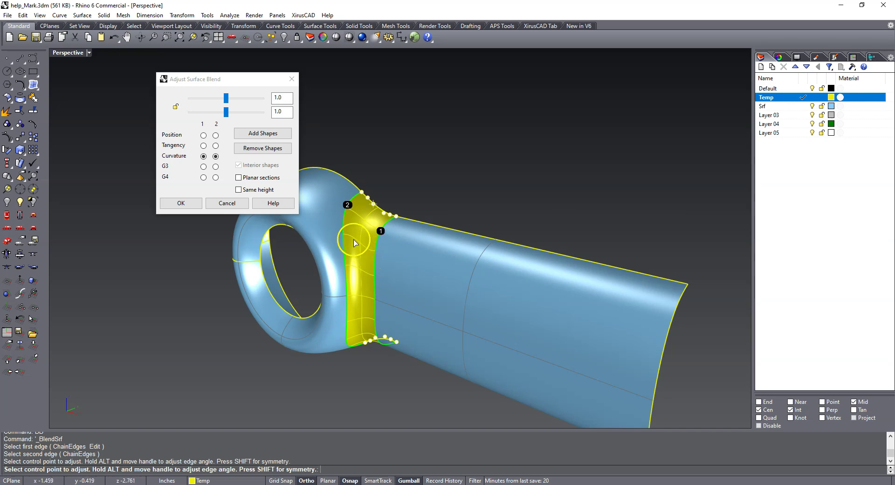
# Enable planar sections for the blend, defining their direction from the arm's far upper corner to its upper corner at the blend.
pyautogui.click(238, 178)
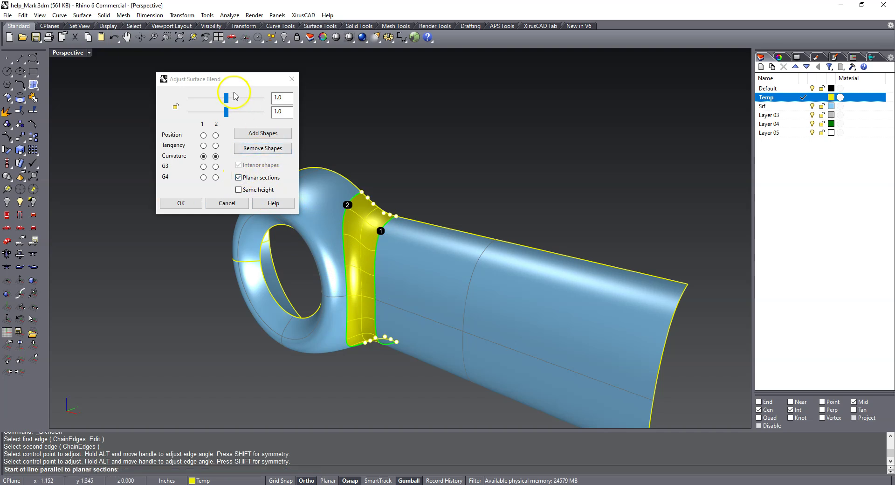
pyautogui.moveTo(236, 78); pyautogui.dragTo(128, 68)
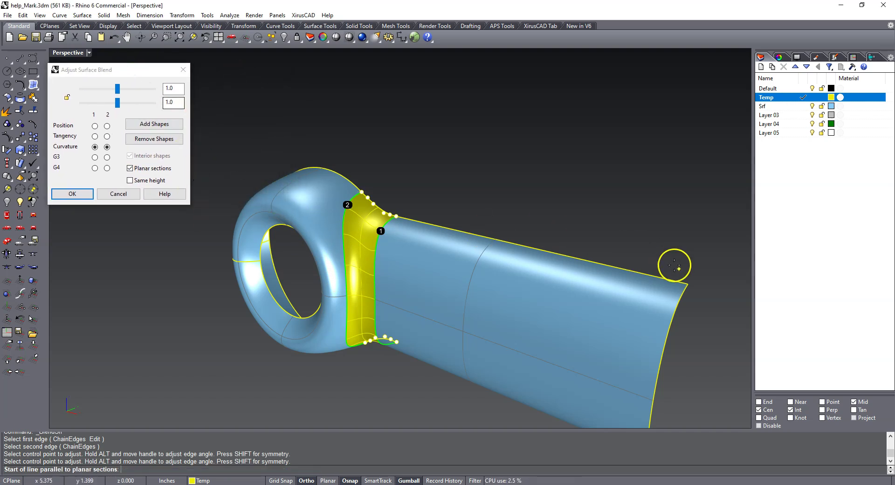
pyautogui.click(687, 284)
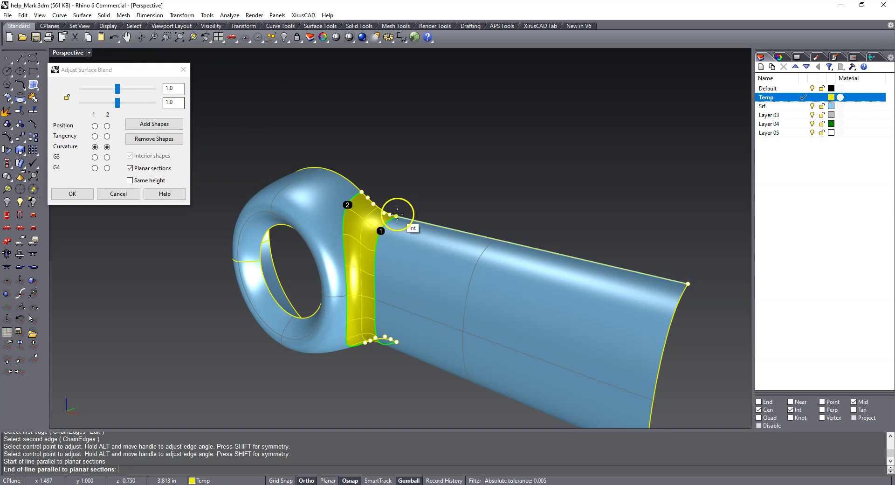
pyautogui.click(397, 215)
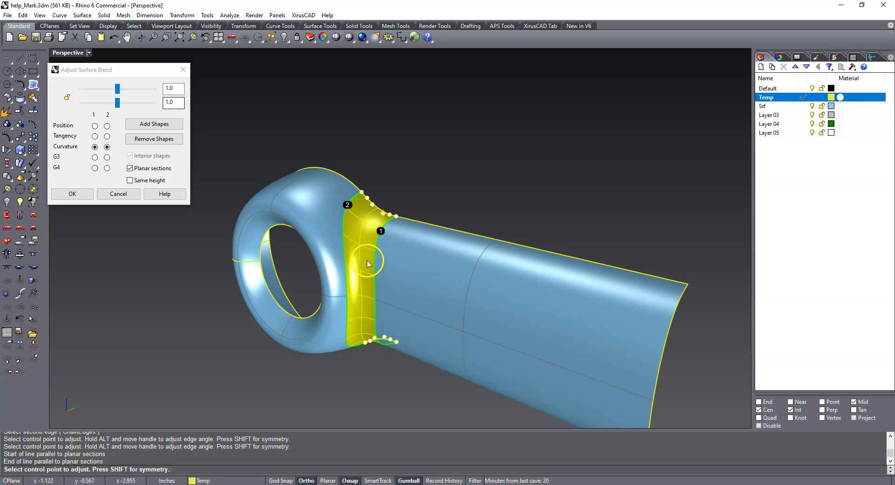
# Accept the surface blend between ring and arm with curvature continuity on both edges and planar sections enabled.
pyautogui.scroll(2, 376, 252)
pyautogui.scroll(-2, 374, 267)
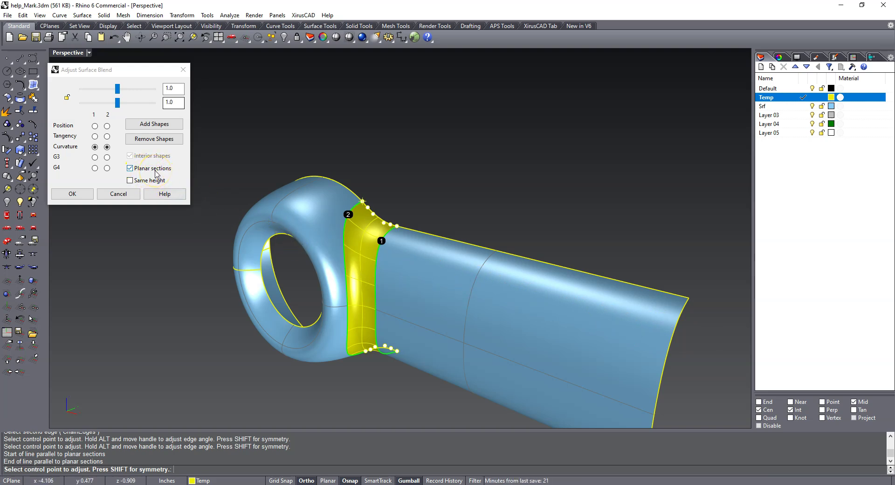
pyautogui.moveTo(256, 221); pyautogui.dragTo(300, 196, button='right')
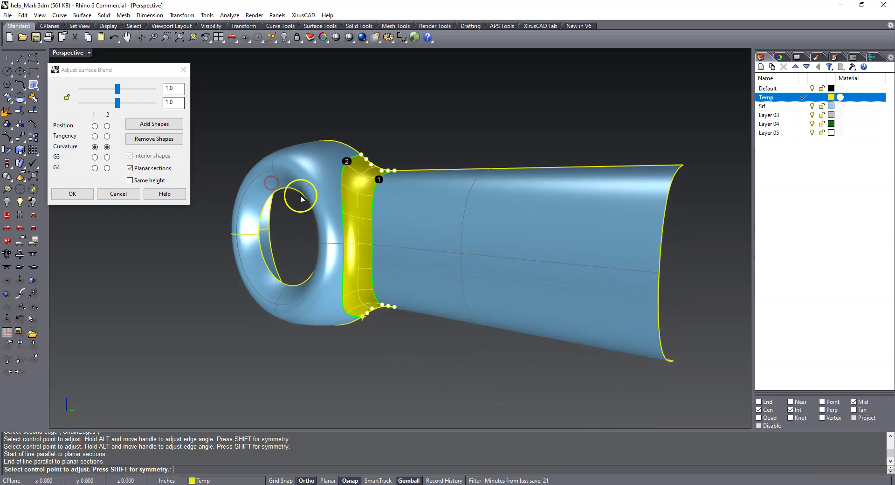
pyautogui.rightClick(484, 120)
pyautogui.scroll(-4, 324, 199)
pyautogui.moveTo(323, 199); pyautogui.dragTo(319, 254, button='right')
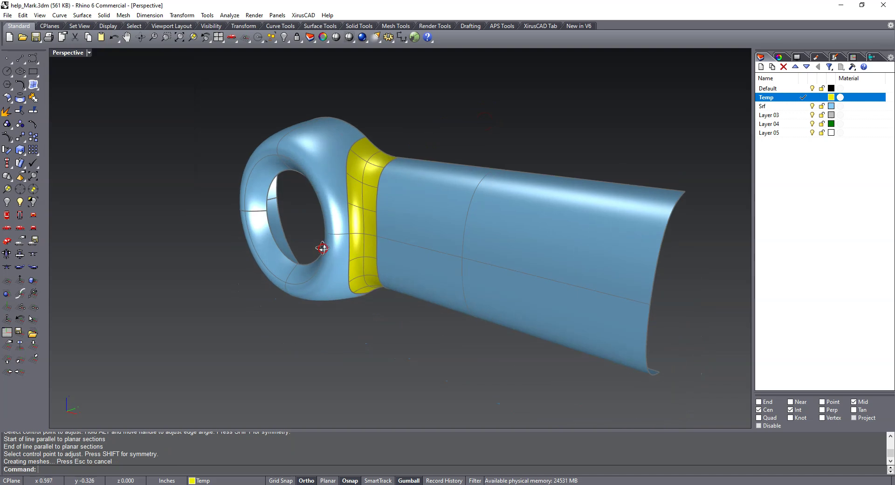
# Show the blend surface's control points and examine how they are distributed along the blend.
pyautogui.scroll(5, 382, 218)
pyautogui.moveTo(360, 276)
pyautogui.mouseDown(button='right')
pyautogui.moveTo(306, 235)
pyautogui.moveTo(217, 230)
pyautogui.moveTo(329, 243)
pyautogui.mouseUp(button='right')
pyautogui.click(339, 257)
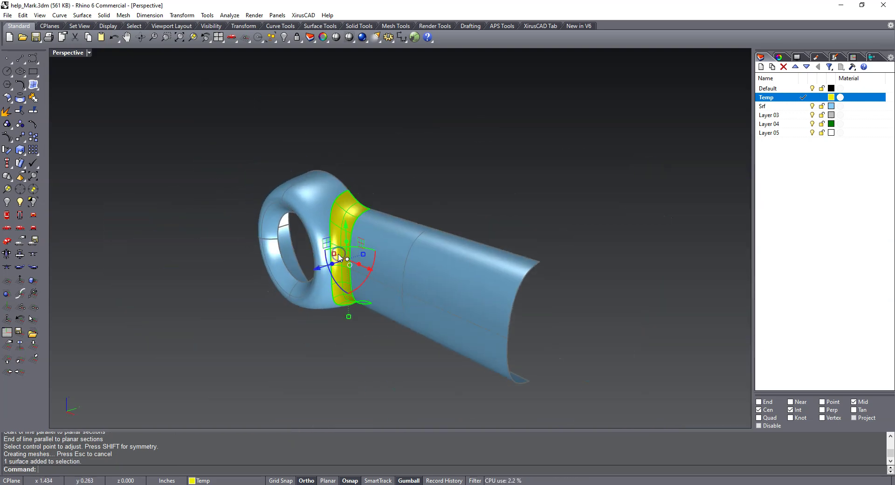
pyautogui.press('F10')
pyautogui.scroll(3, 339, 256)
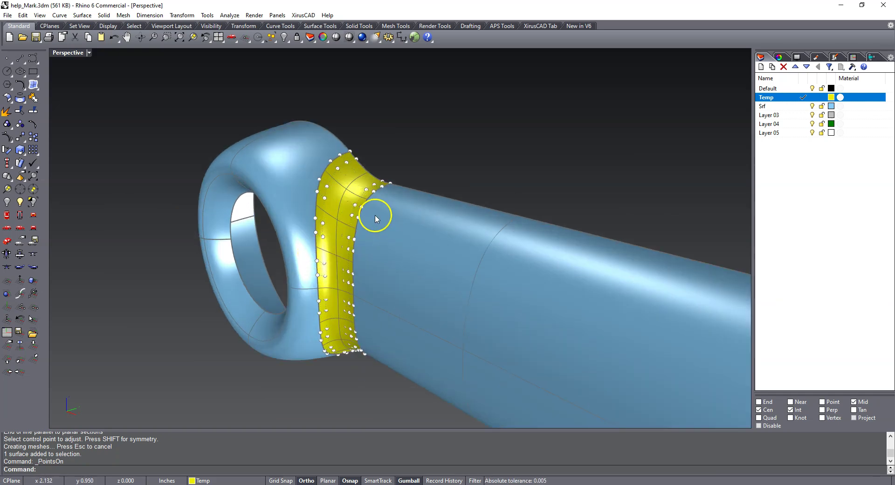
pyautogui.moveTo(330, 254); pyautogui.dragTo(425, 201, button='right')
pyautogui.scroll(3, 337, 225)
pyautogui.scroll(-5, 379, 235)
# Run a Zebra stripe analysis on the ring, the blend surface and the arm together.
pyautogui.write('z')
pyautogui.press('Return')
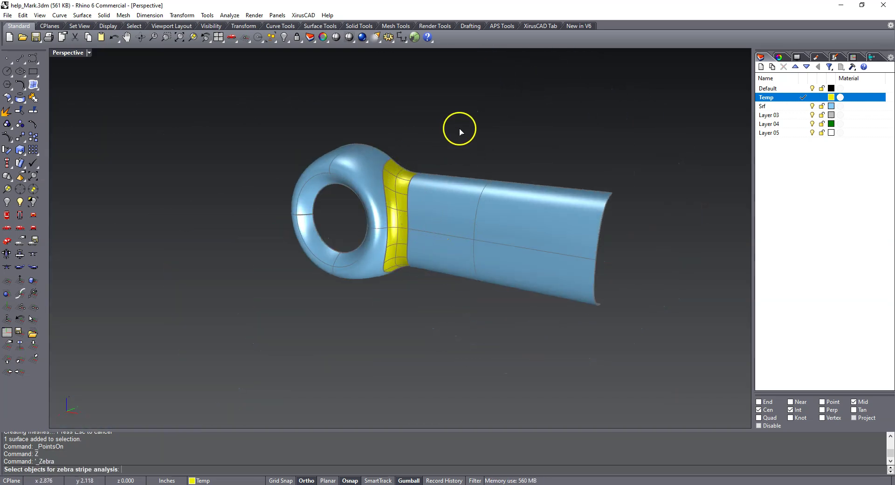
pyautogui.moveTo(461, 125); pyautogui.dragTo(276, 364)
pyautogui.rightClick(256, 105)
pyautogui.scroll(5, 239, 184)
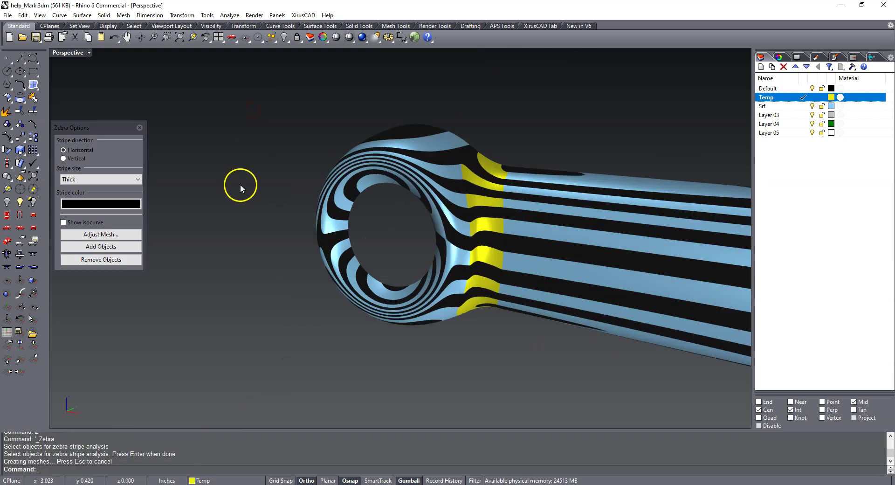
# Examine the stripe flow across both blend seams from several angles in vertical and horizontal directions, and end the Zebra analysis.
pyautogui.moveTo(239, 184); pyautogui.dragTo(217, 229, button='right')
pyautogui.click(70, 158)
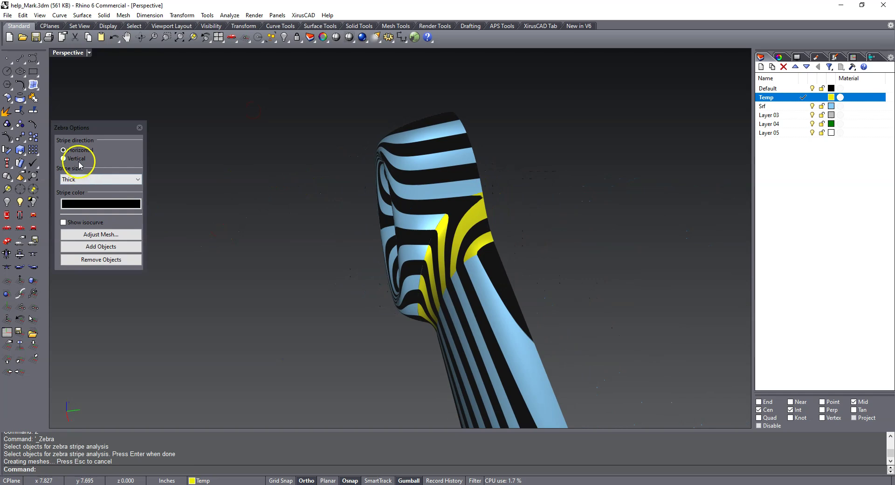
pyautogui.moveTo(224, 175); pyautogui.dragTo(293, 101, button='right')
pyautogui.click(76, 150)
pyautogui.moveTo(222, 145)
pyautogui.mouseDown(button='right')
pyautogui.moveTo(214, 156)
pyautogui.moveTo(240, 146)
pyautogui.moveTo(210, 158)
pyautogui.mouseUp(button='right')
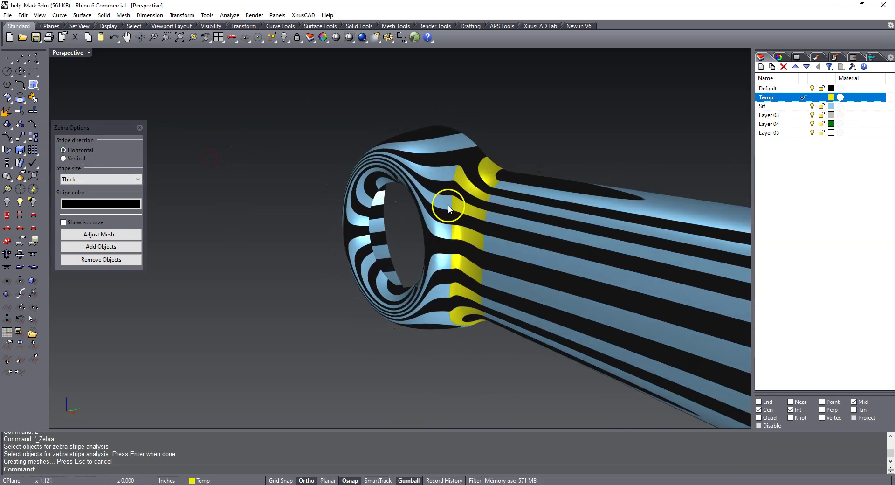
pyautogui.moveTo(409, 228); pyautogui.dragTo(350, 226, button='right')
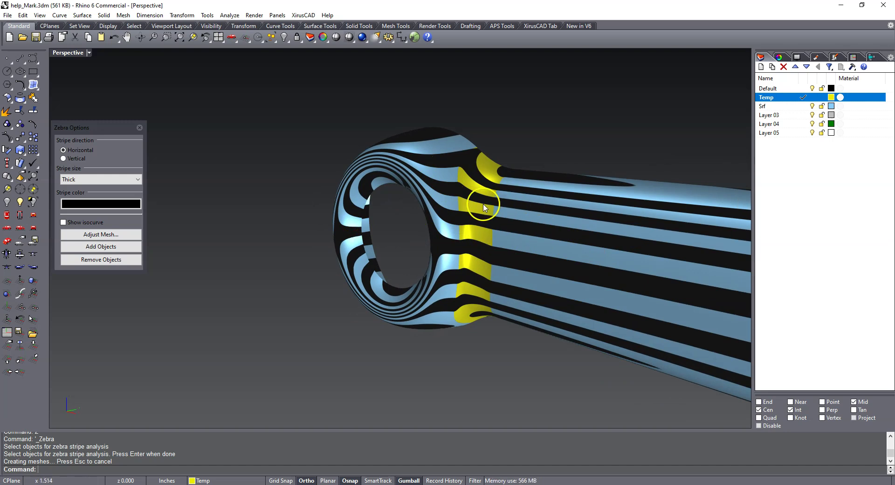
pyautogui.moveTo(472, 223); pyautogui.dragTo(287, 224, button='right')
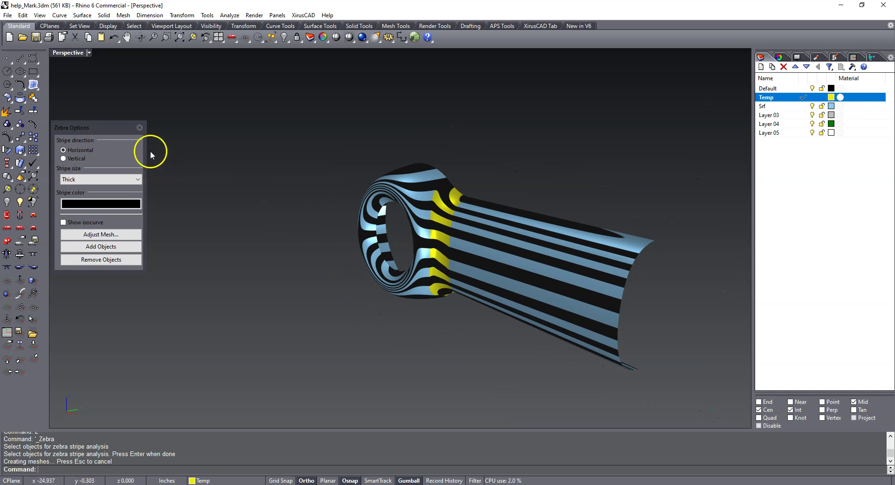
pyautogui.click(138, 128)
# Check the blend surface's degree and control point counts in U and V with the What command.
pyautogui.moveTo(236, 164)
pyautogui.mouseDown(button='right')
pyautogui.moveTo(497, 183)
pyautogui.moveTo(447, 217)
pyautogui.mouseUp(button='right')
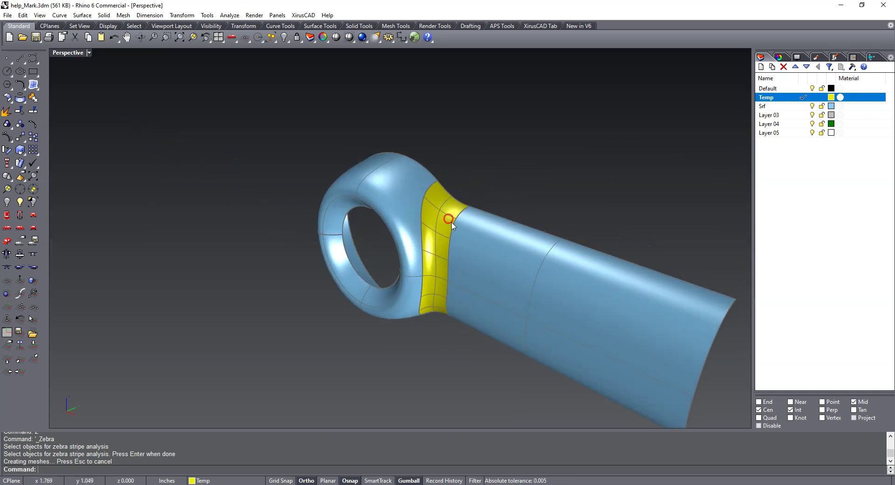
pyautogui.click(437, 249)
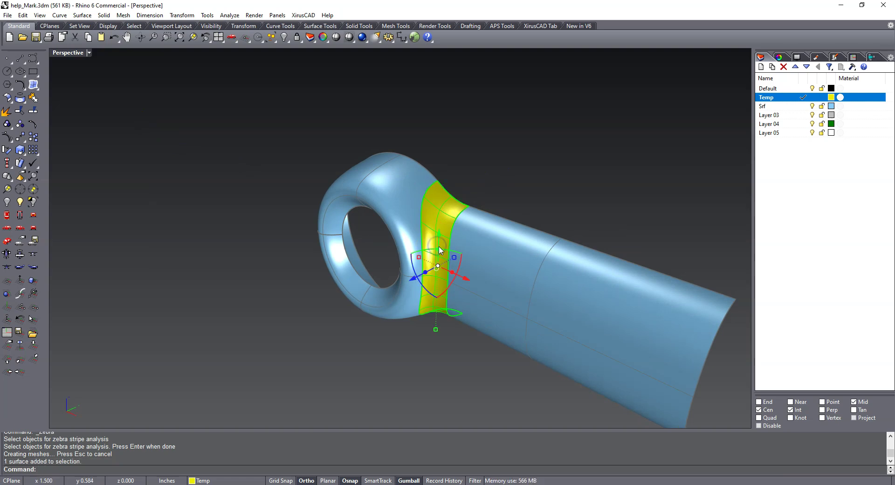
pyautogui.press('Return')
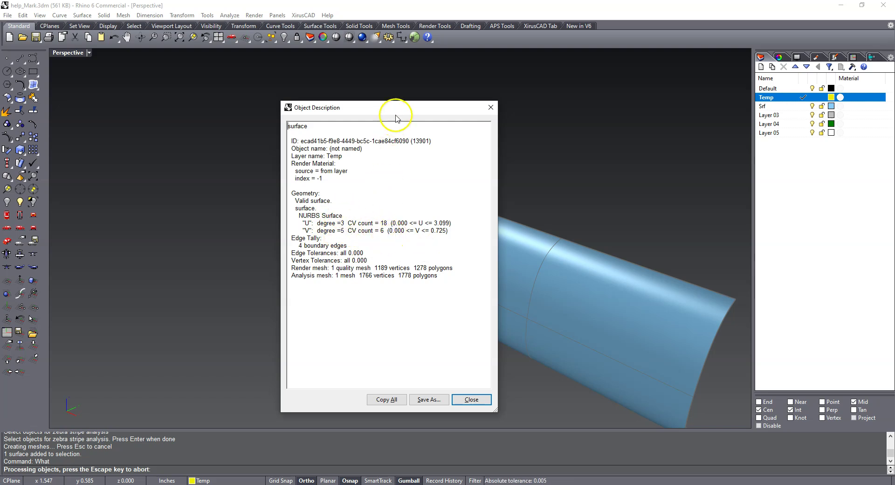
pyautogui.moveTo(396, 107); pyautogui.dragTo(611, 107)
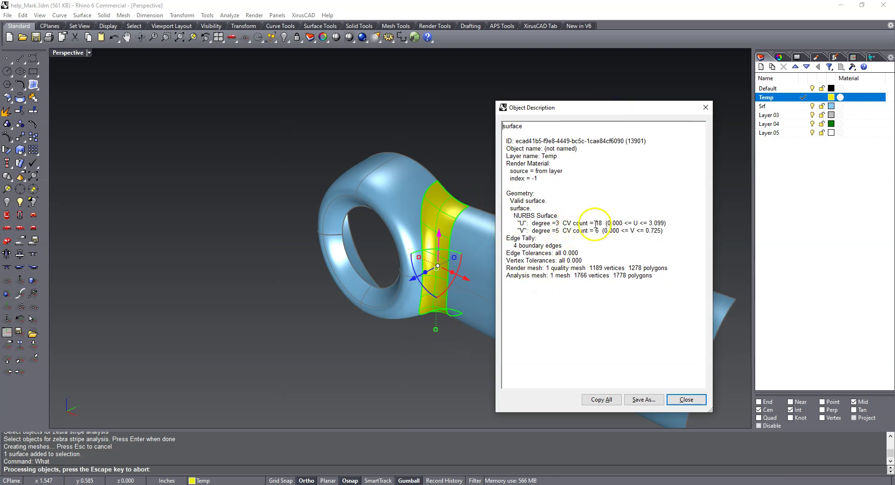
pyautogui.click(706, 107)
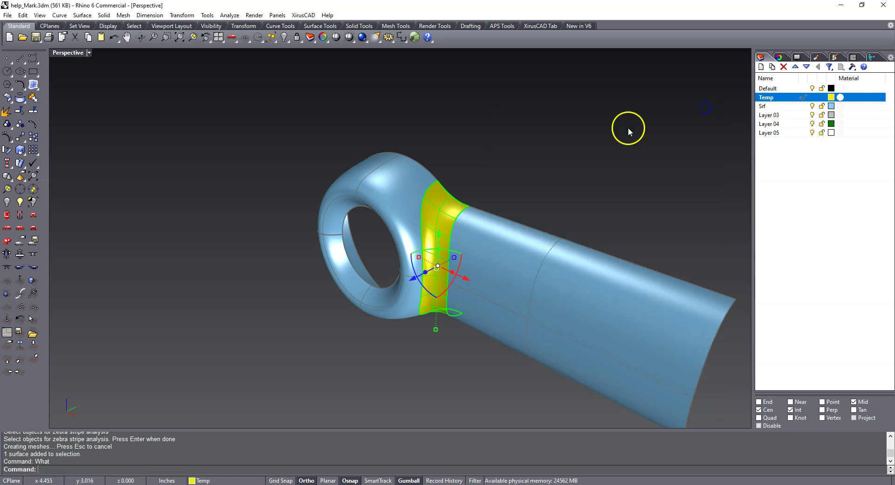
pyautogui.click(503, 157)
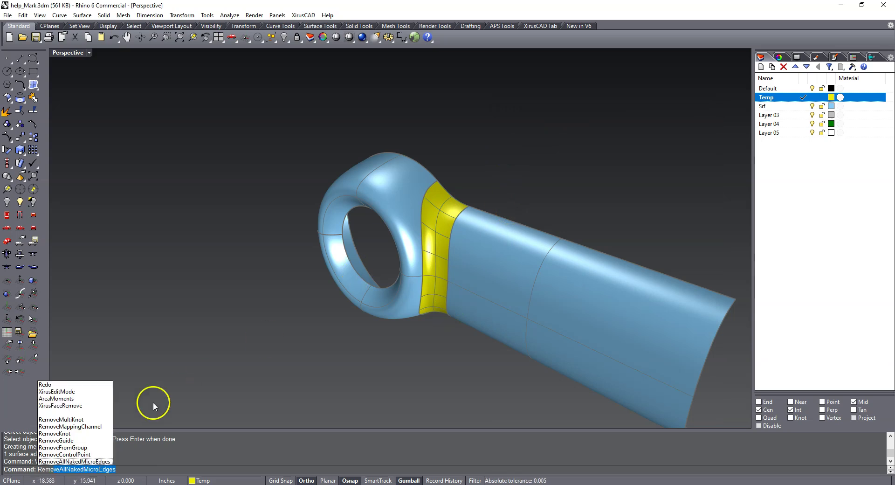
# Remove the multiple knots from the blend surface with RemoveMultiKnot.
pyautogui.click(96, 418)
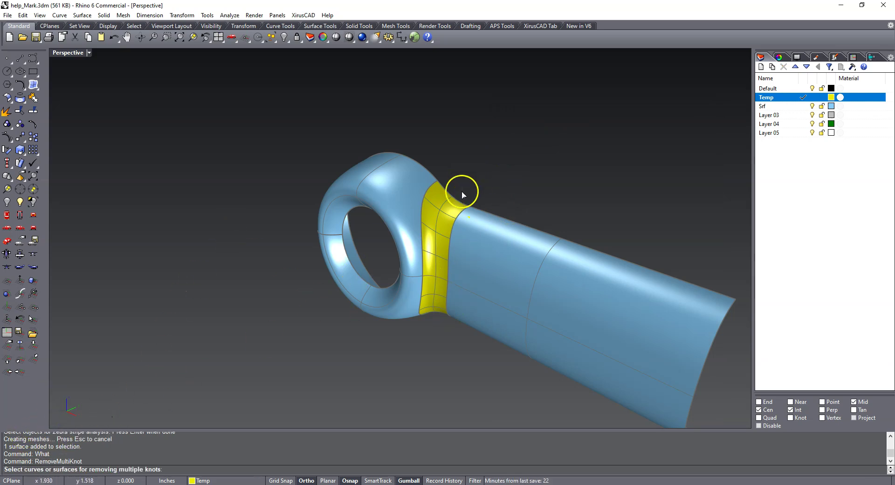
pyautogui.click(455, 208)
pyautogui.press('Return')
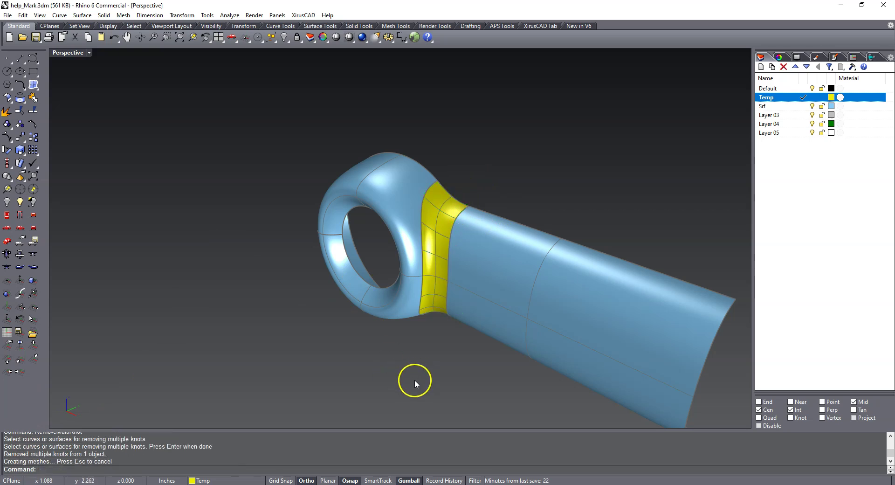
# Recheck the simplified blend surface's control point counts with the What command.
pyautogui.click(430, 304)
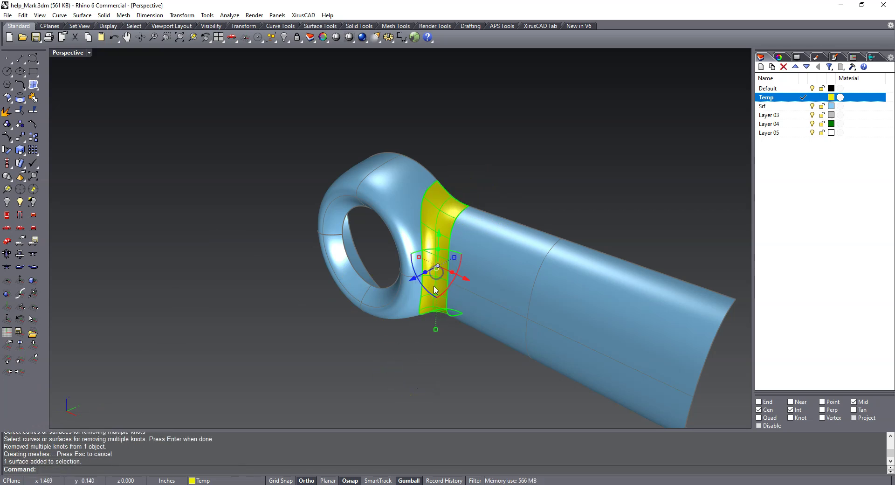
pyautogui.write('What')
pyautogui.press('Return')
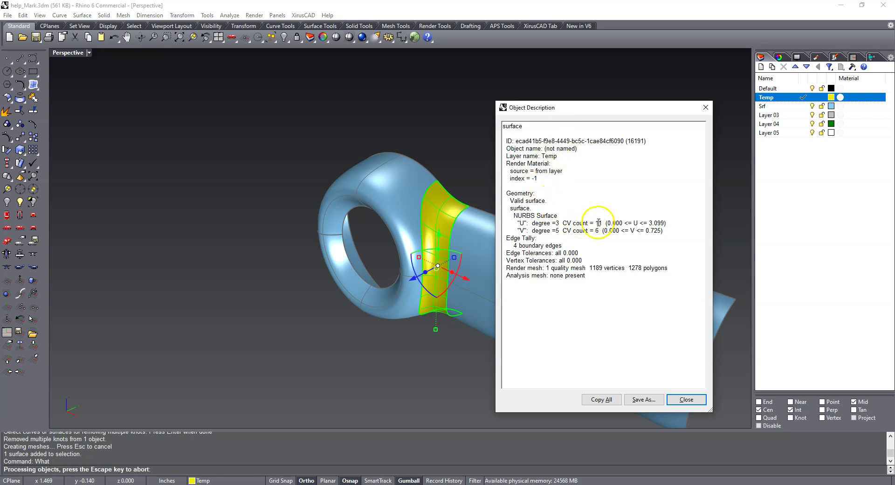
pyautogui.click(705, 108)
pyautogui.click(560, 150)
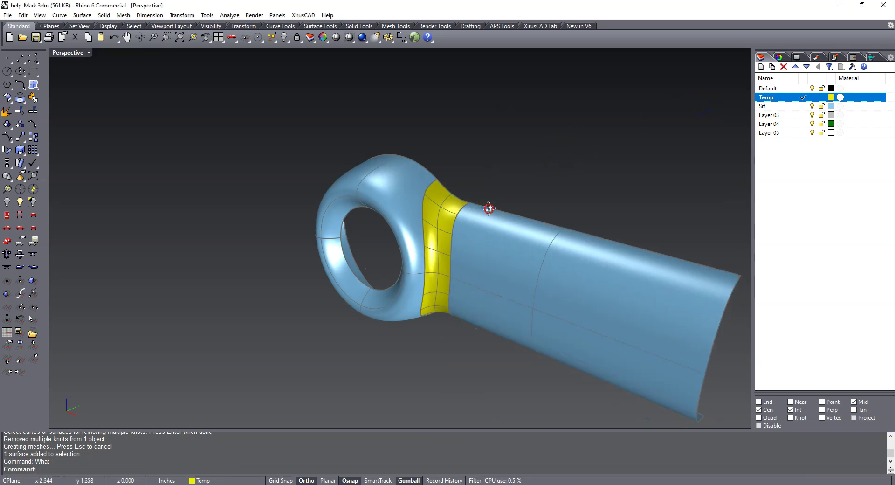
# Display the simplified blend surface's control points and examine their layout from the front and back of the part.
pyautogui.scroll(3, 489, 208)
pyautogui.click(433, 226)
pyautogui.press('F10')
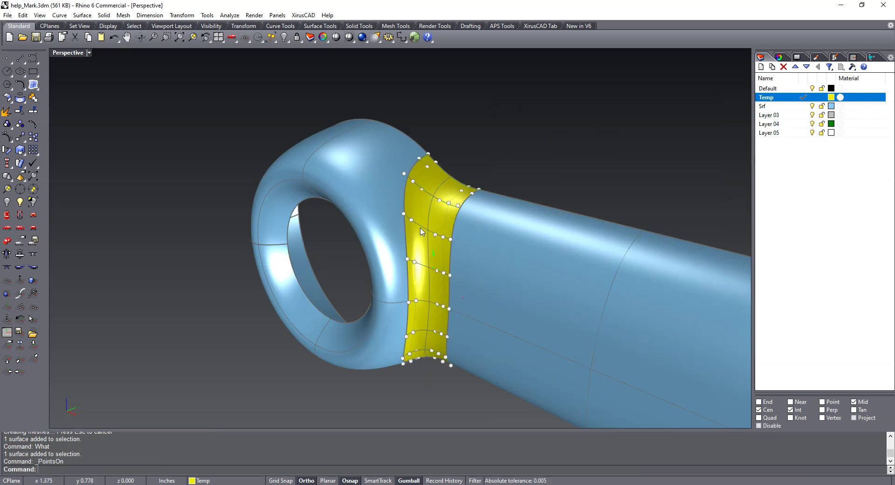
pyautogui.moveTo(414, 251); pyautogui.dragTo(445, 165, button='right')
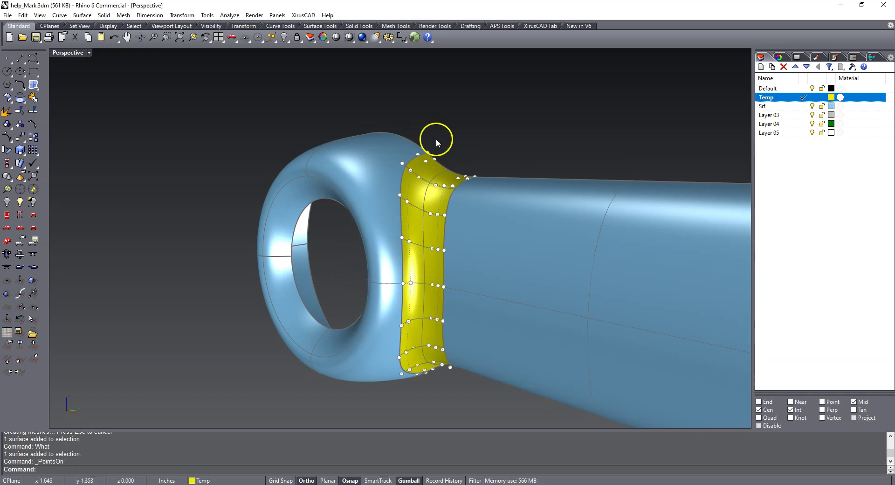
pyautogui.moveTo(390, 312); pyautogui.dragTo(399, 332, button='right')
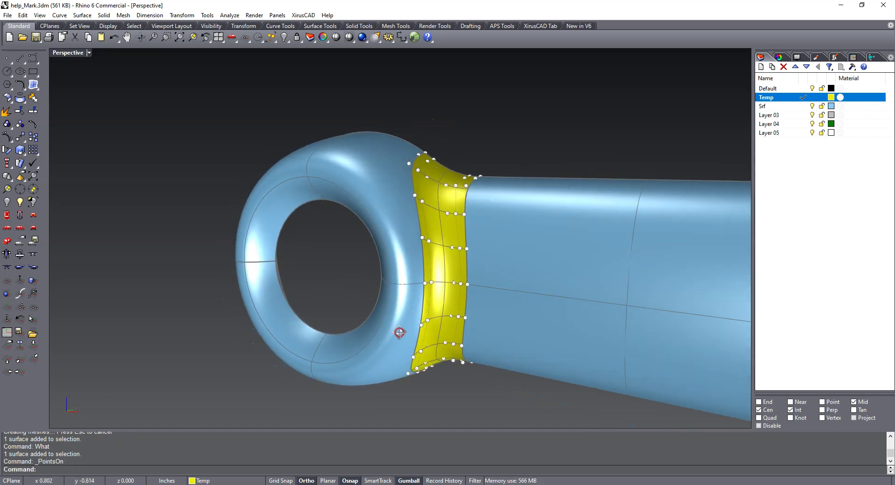
pyautogui.moveTo(439, 170); pyautogui.dragTo(214, 228, button='right')
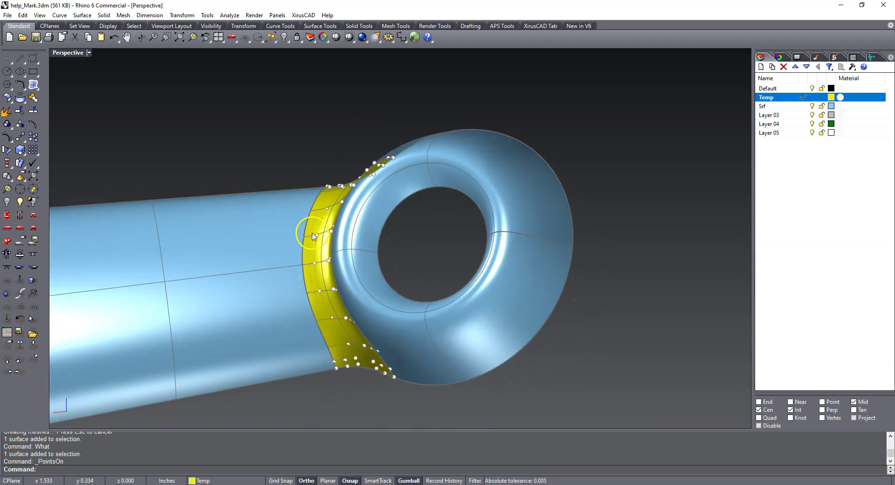
pyautogui.moveTo(304, 232); pyautogui.dragTo(404, 262, button='right')
pyautogui.moveTo(407, 232); pyautogui.dragTo(316, 242, button='right')
pyautogui.scroll(2, 371, 334)
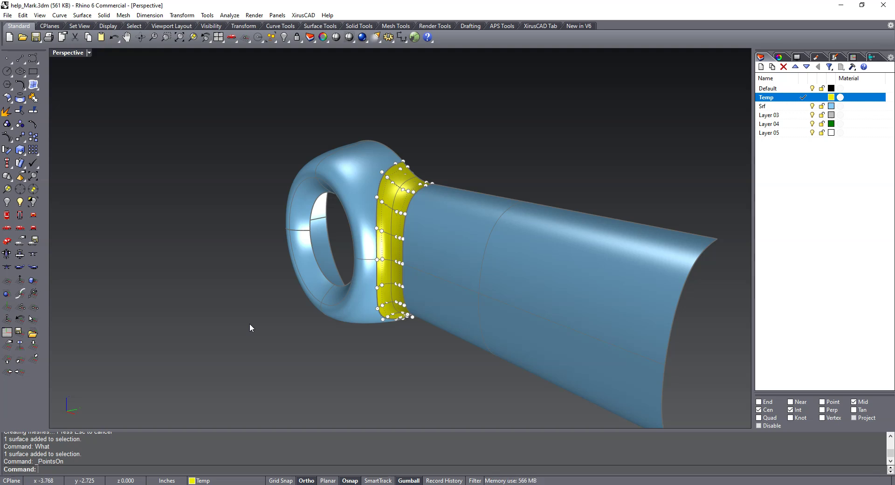
pyautogui.moveTo(250, 322); pyautogui.dragTo(233, 309, button='right')
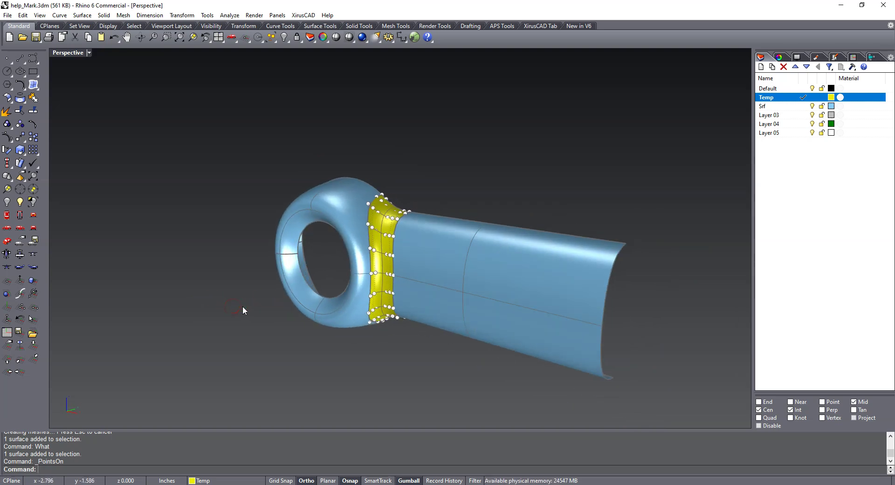